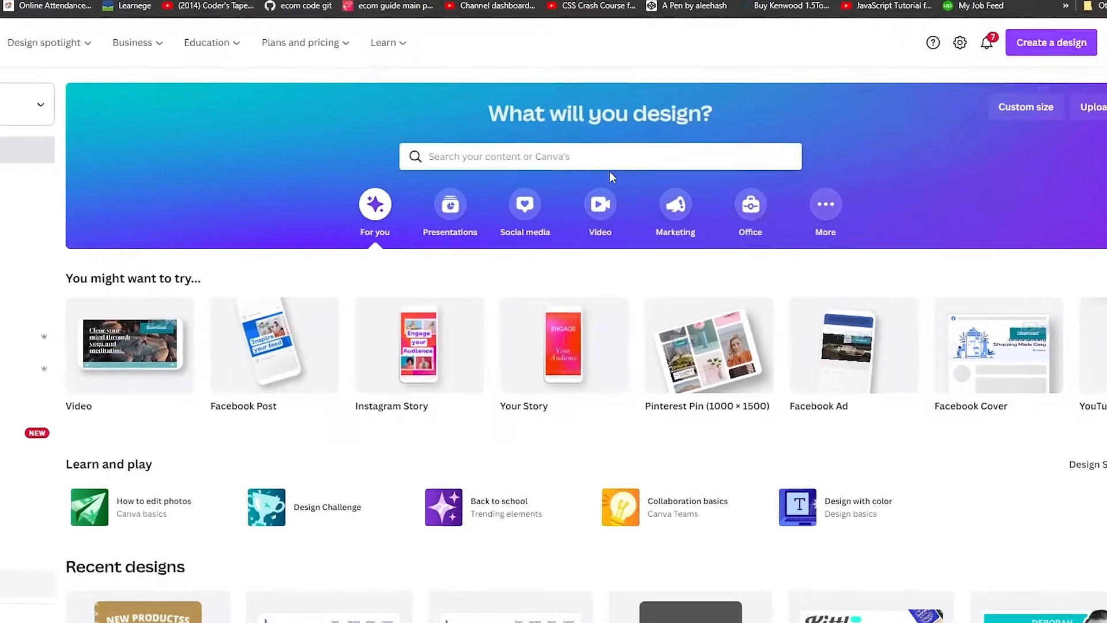
Step: Search the design templates for "video"
click(615, 183)
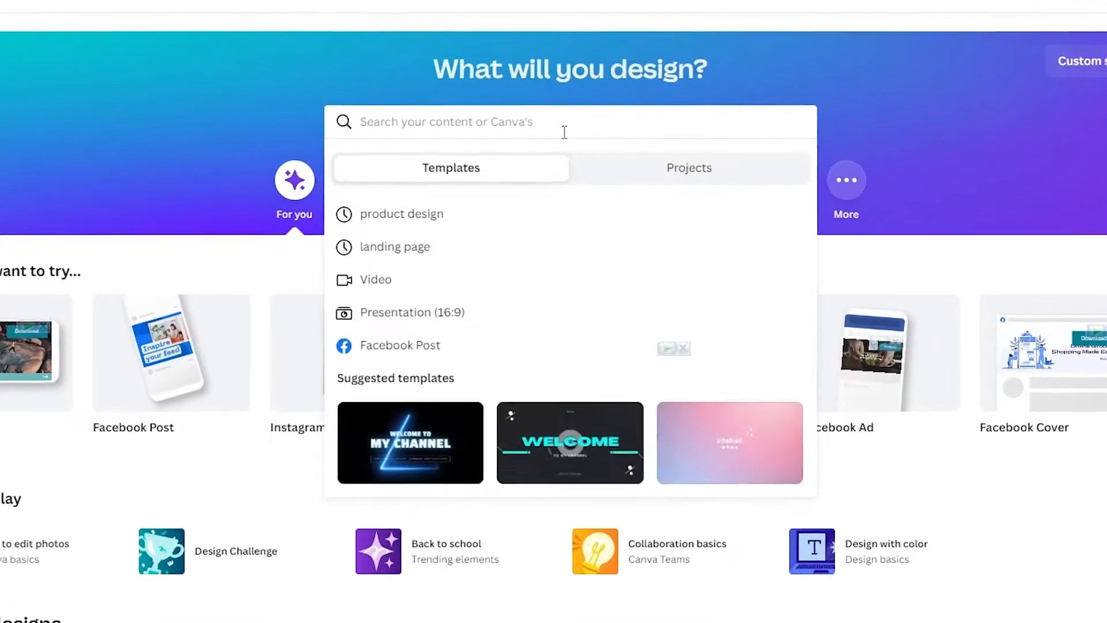
text(video)
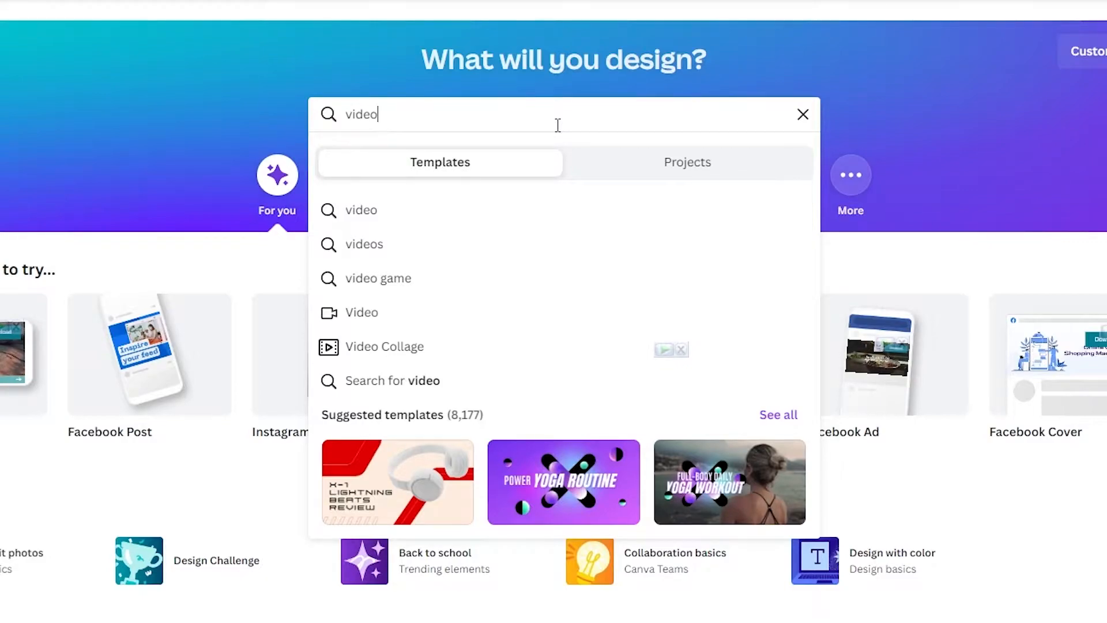
click(359, 214)
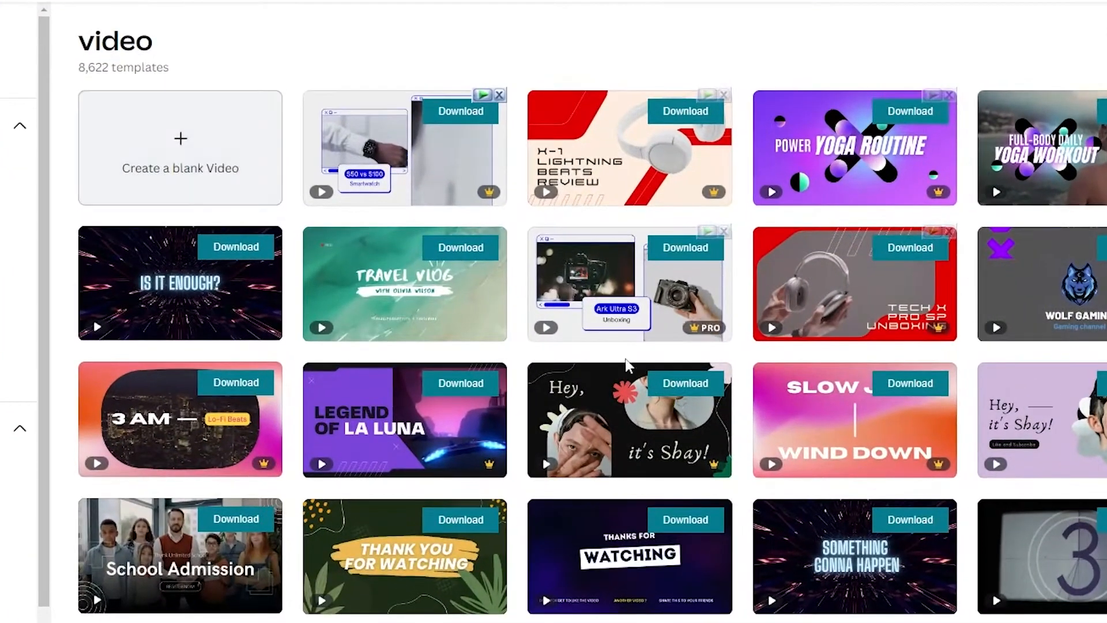
Step: Browse the video templates and create a blank video design
scroll(985, 349, down, 8)
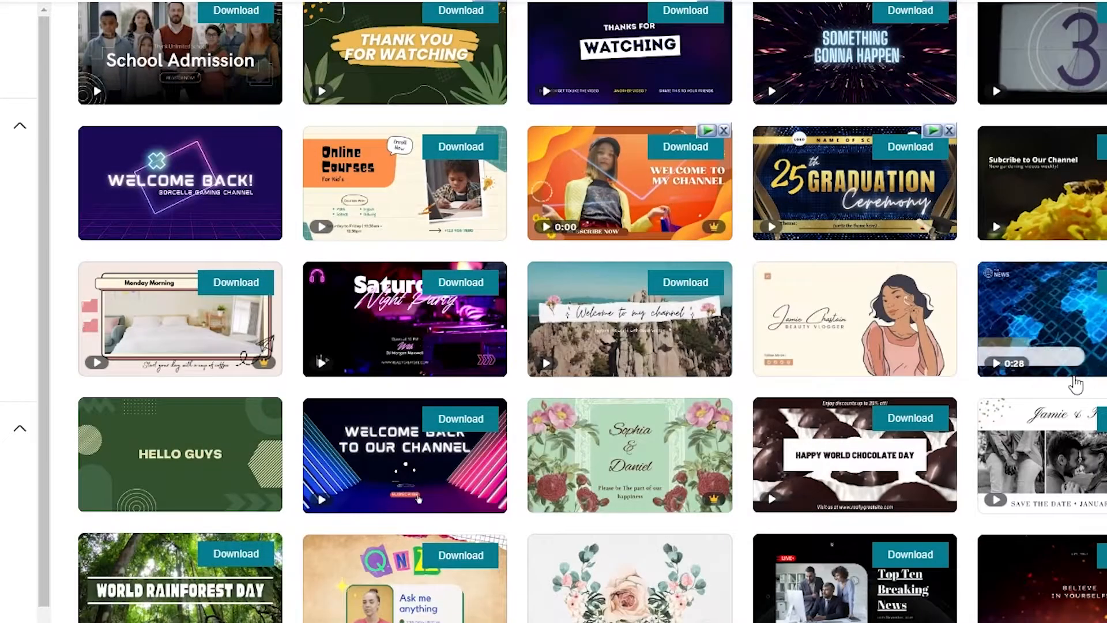
mouse_move(934, 296)
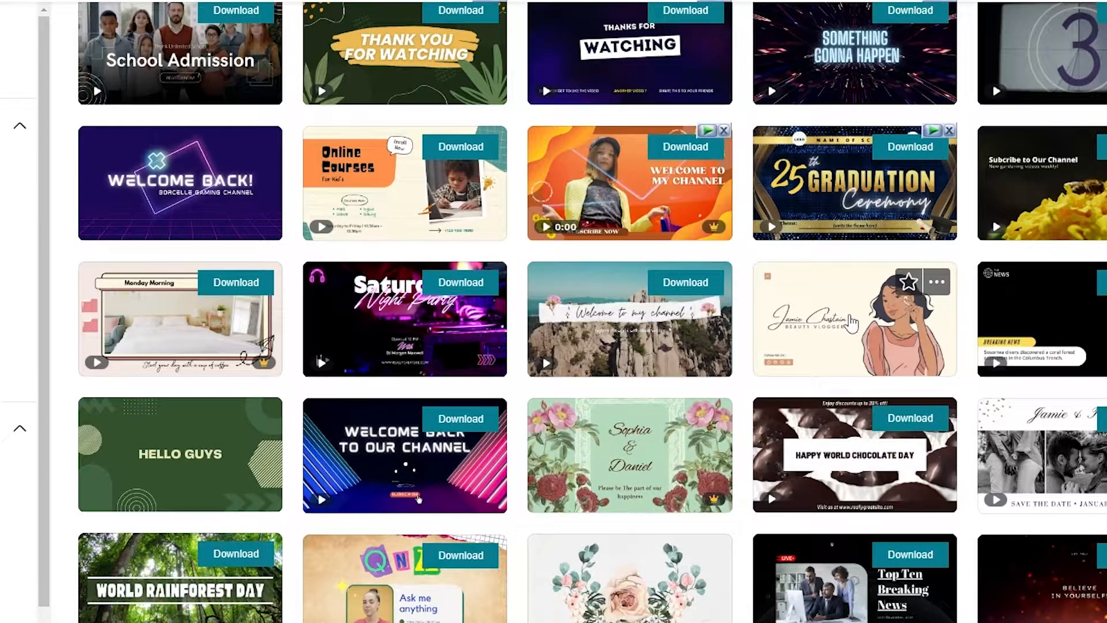
scroll(852, 324, up, 8)
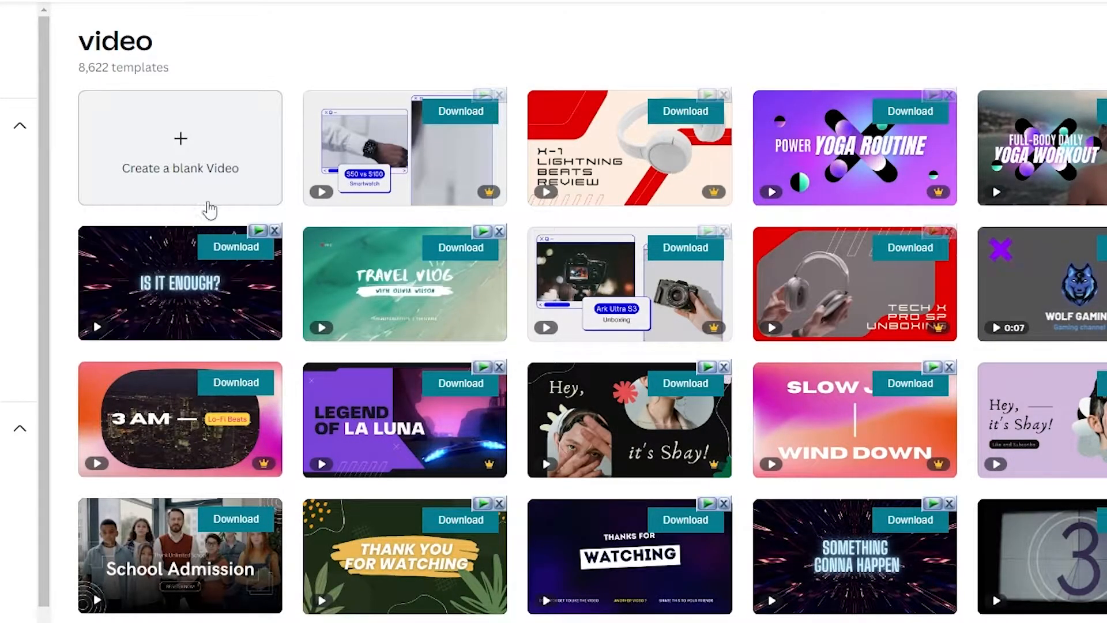
click(225, 165)
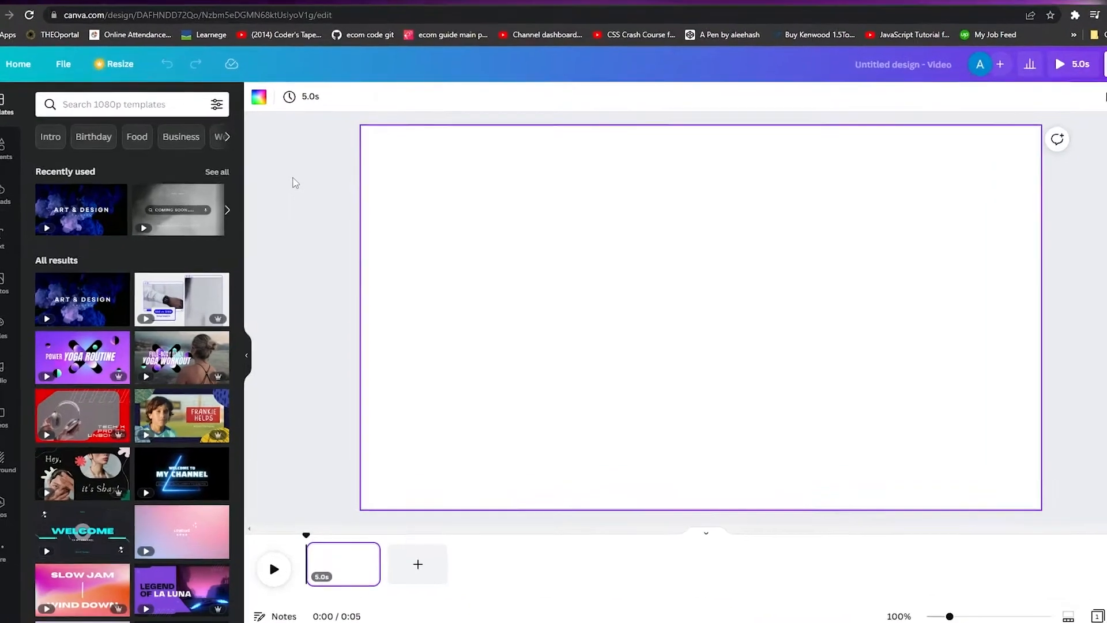
Step: Set the duration of the video's first page to 6.5 seconds
click(310, 107)
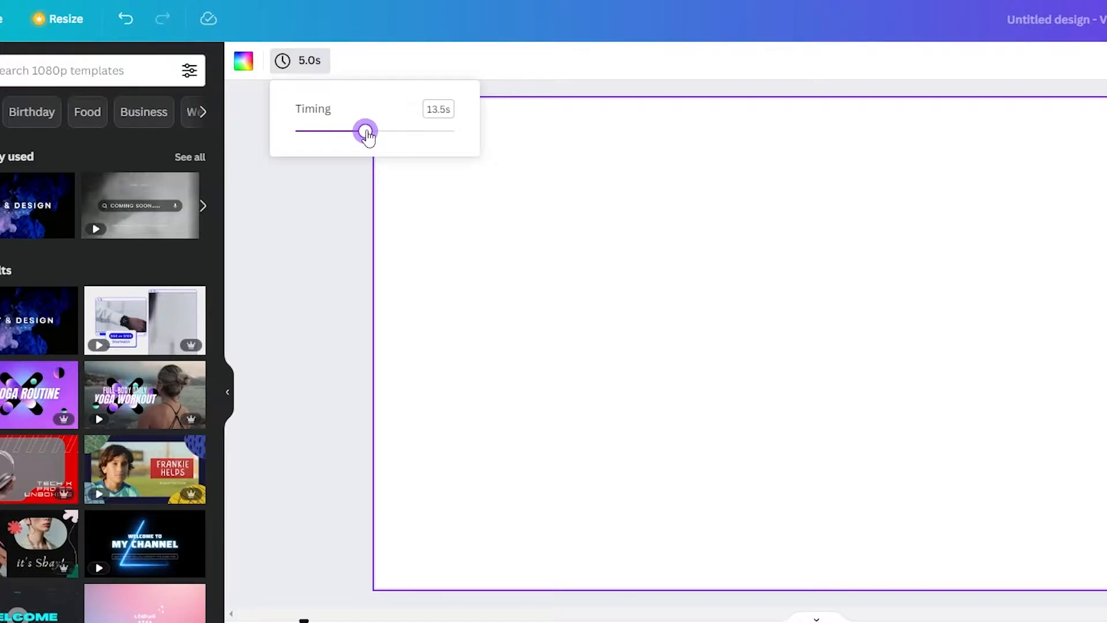
click(306, 61)
click(305, 60)
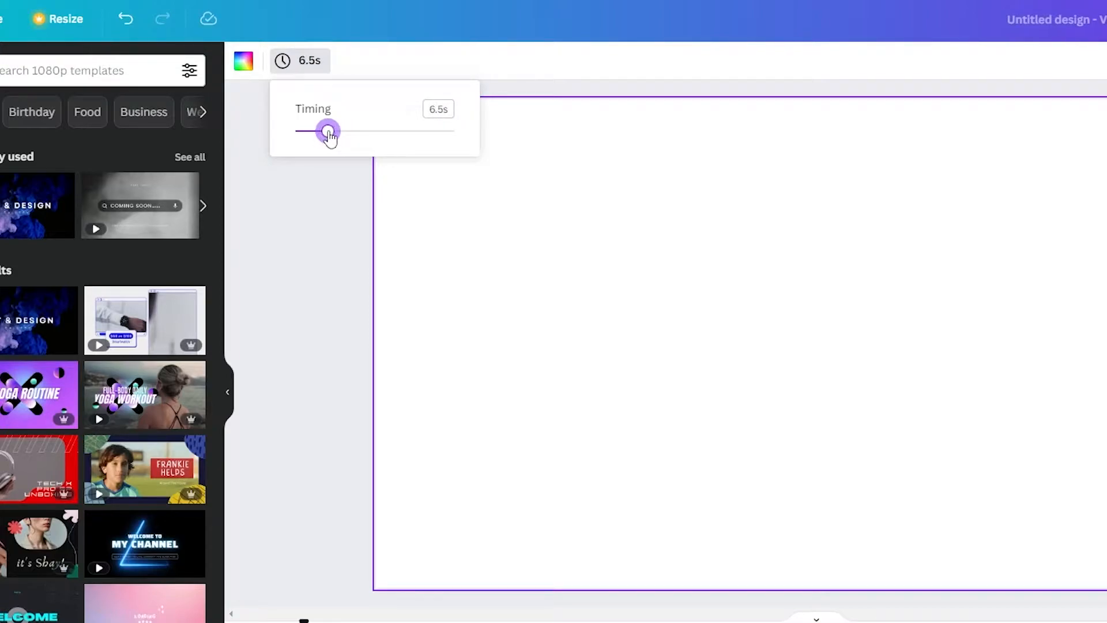
click(306, 420)
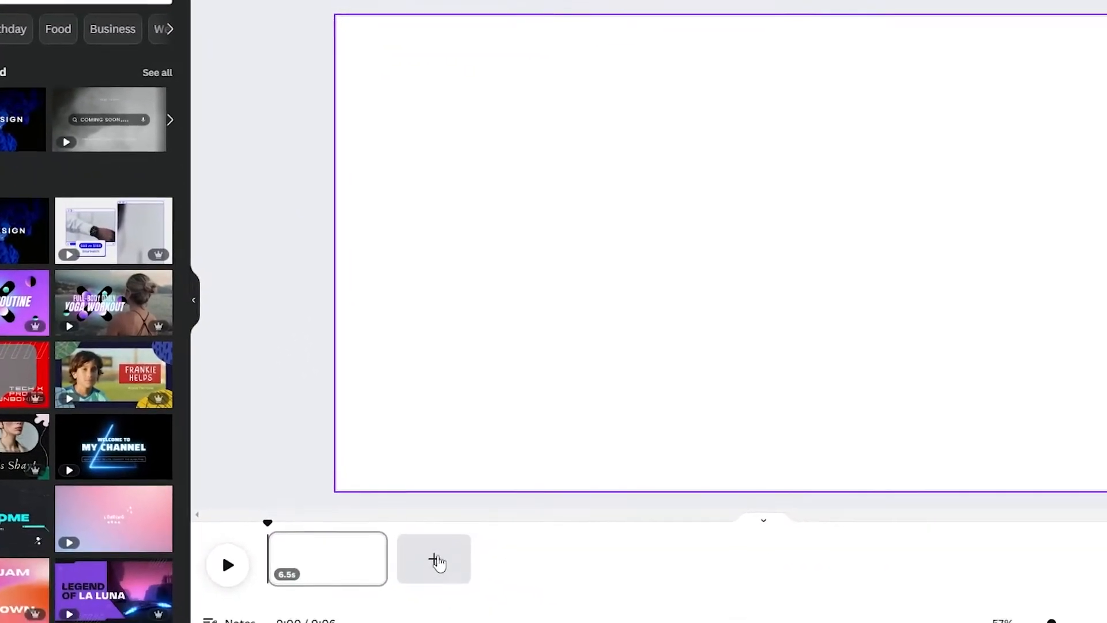
Step: Add a second page to the video and set its duration to 4.0 seconds
click(427, 552)
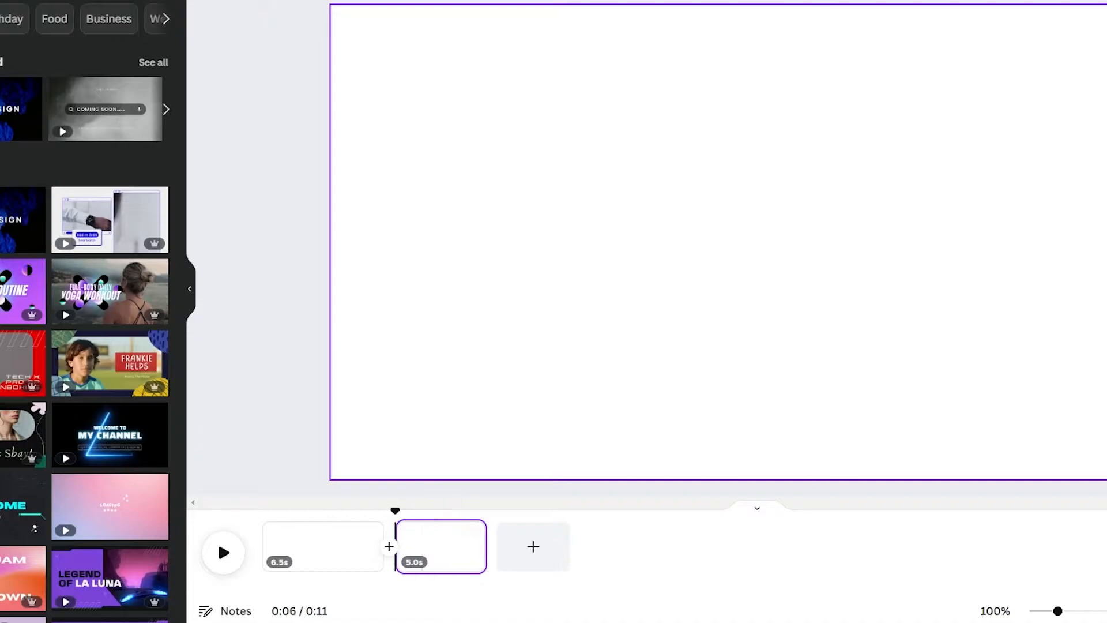
click(331, 0)
drag(282, 38, 274, 39)
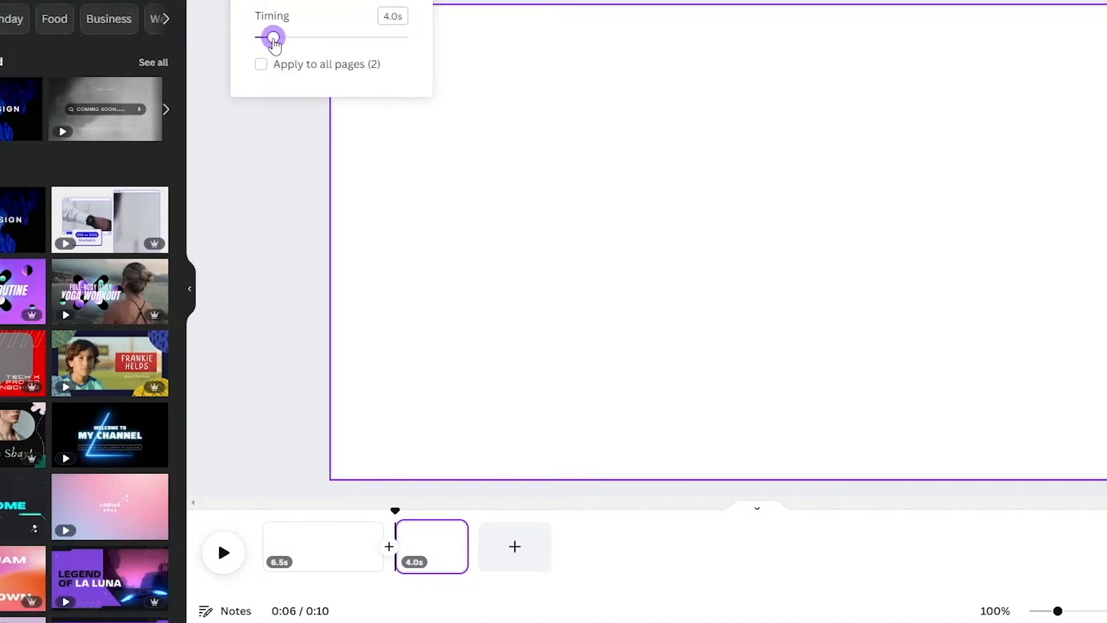
click(262, 226)
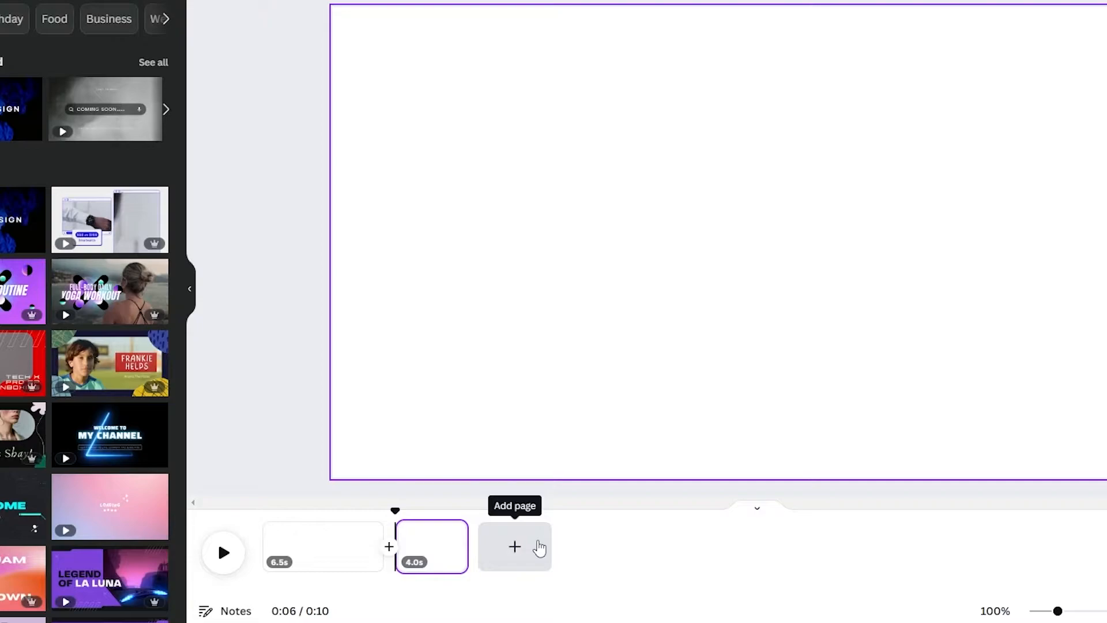
Step: Go back to the first page and search the elements library for "gym"
click(329, 558)
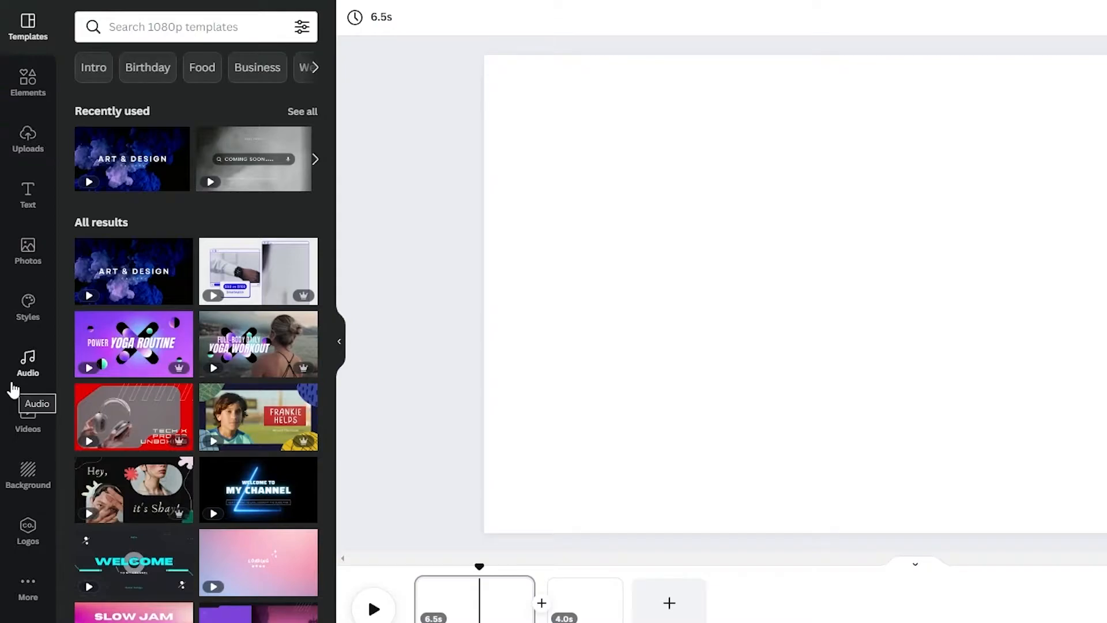
click(28, 81)
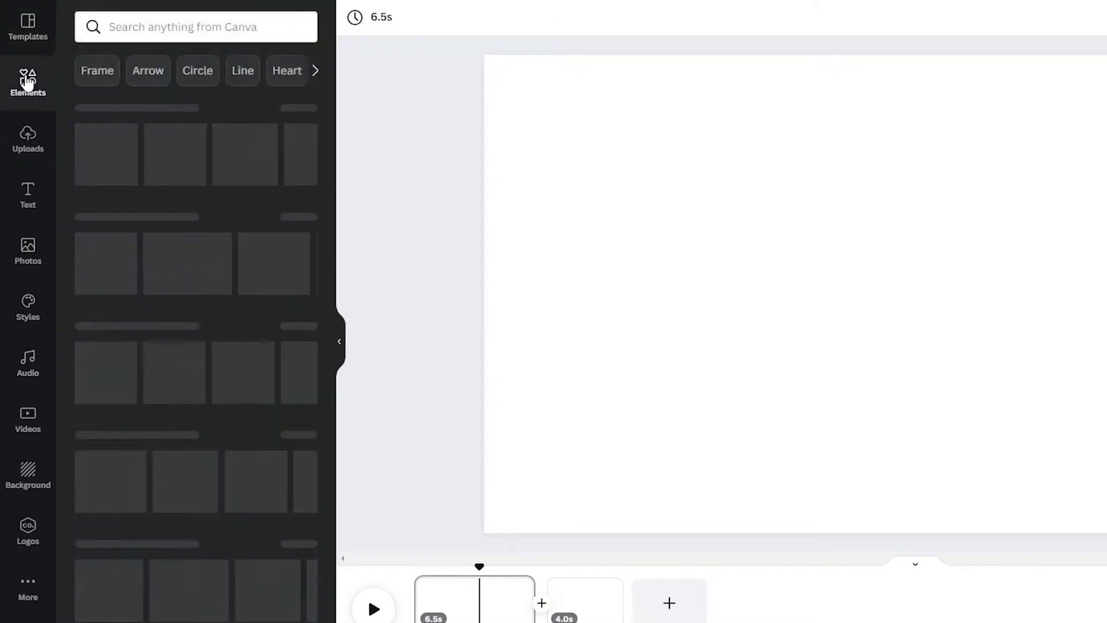
click(158, 29)
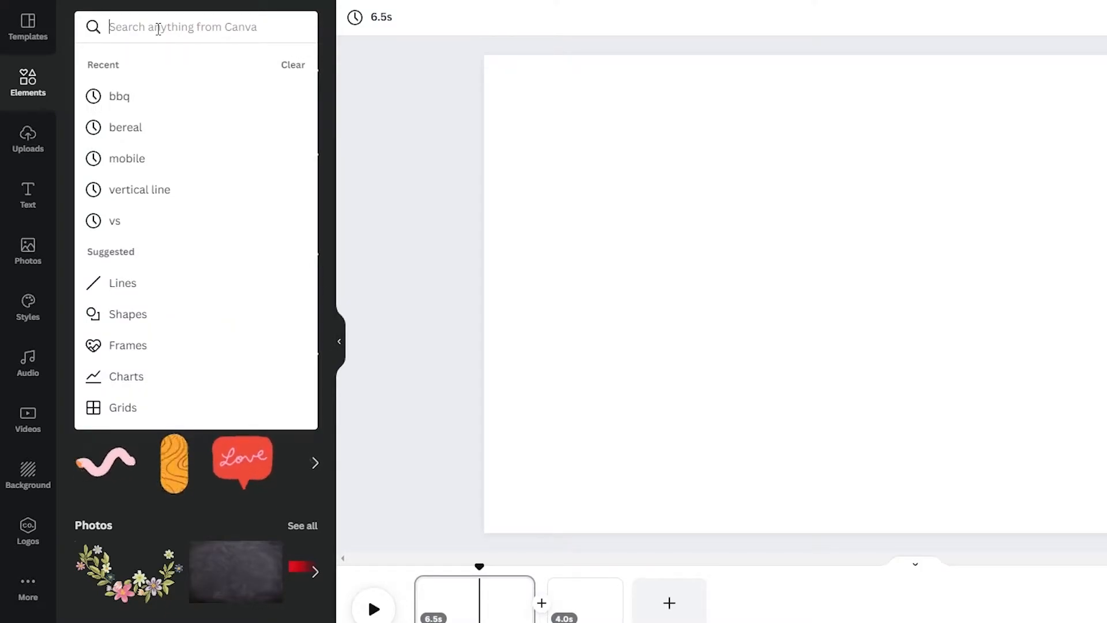
text(gym)
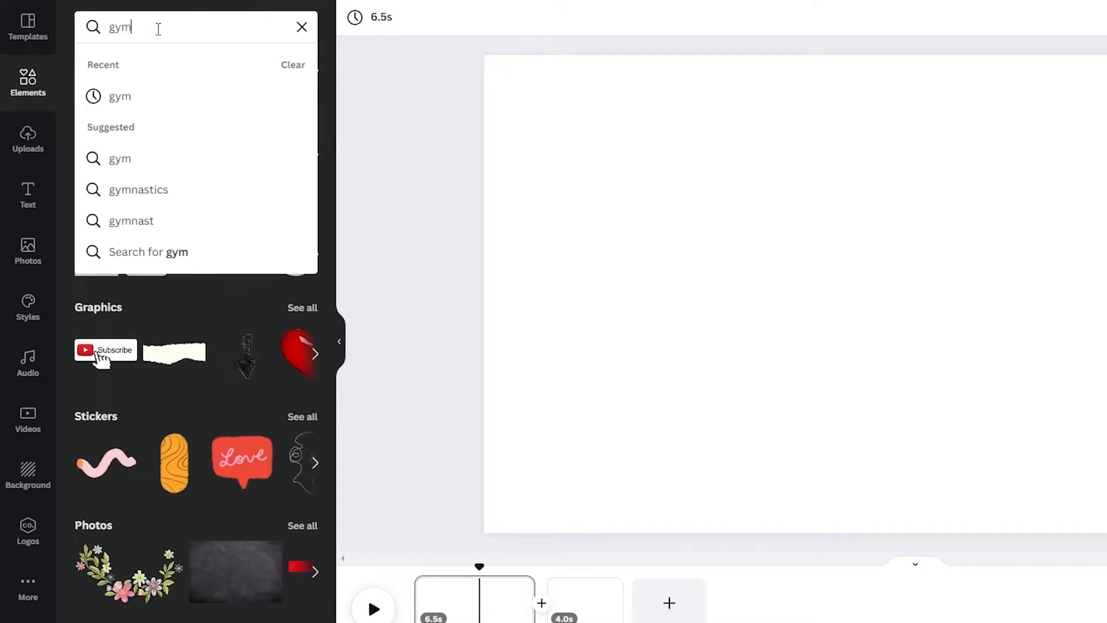
key(Return)
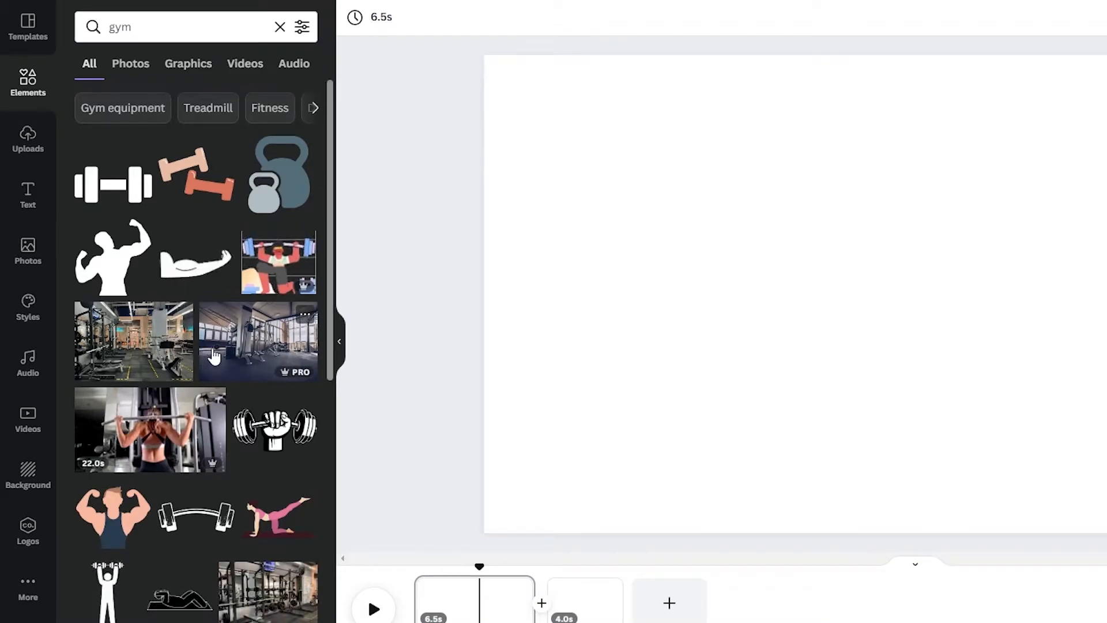
Step: Place the wide gym interior photo on the first page and enlarge it to fill the whole page
drag(240, 351, 657, 254)
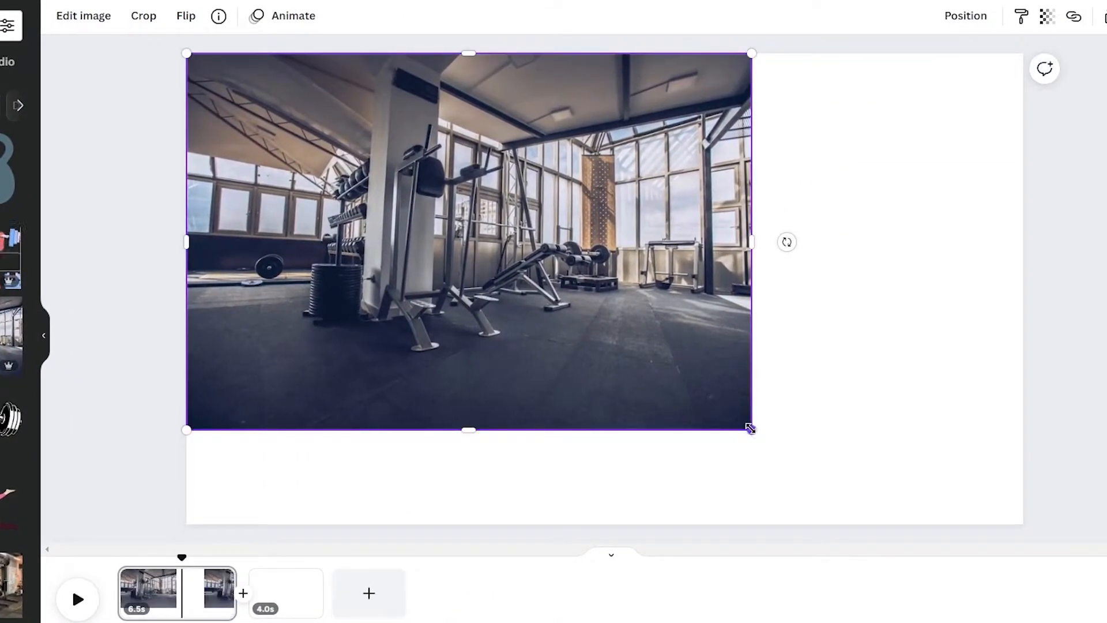
drag(749, 428, 1081, 526)
drag(945, 443, 938, 398)
click(118, 101)
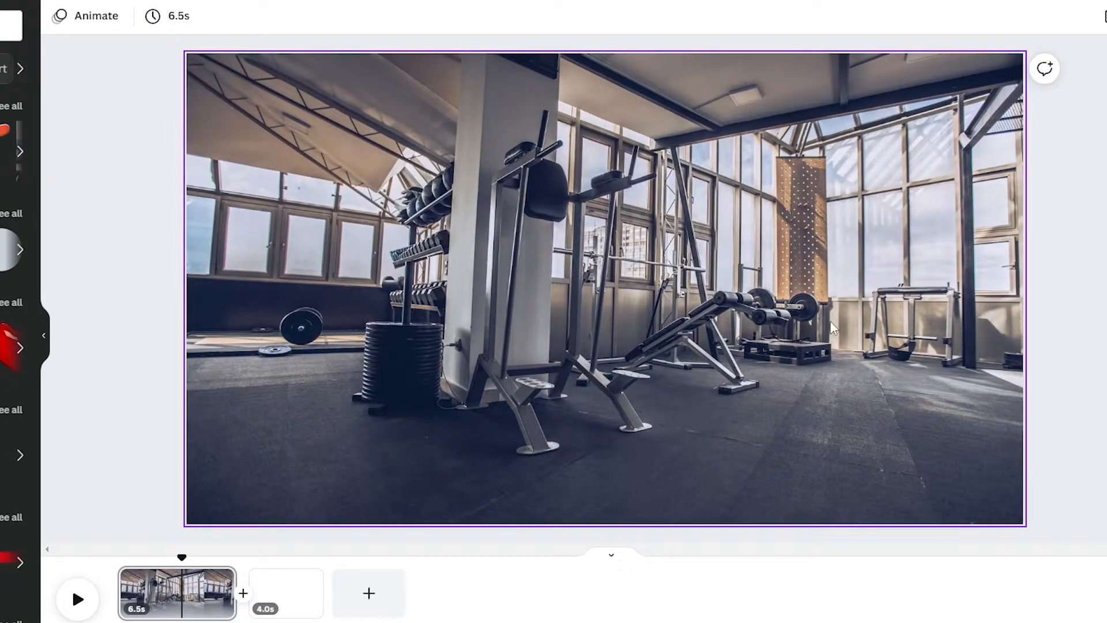
Step: Search the elements library for "male exercise"
click(10, 26)
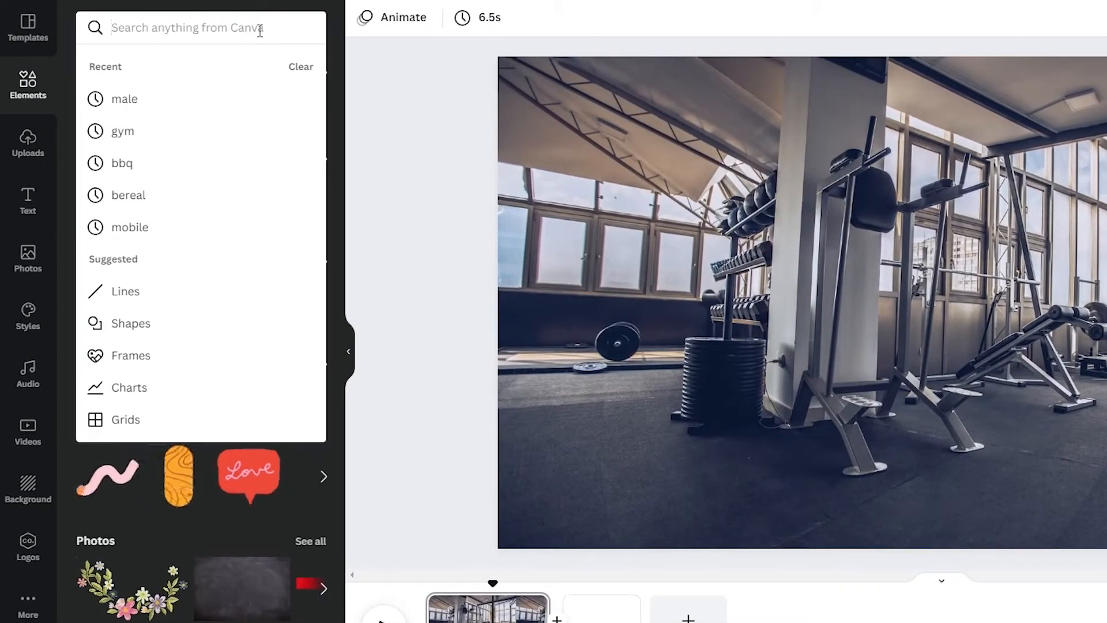
text(male ex)
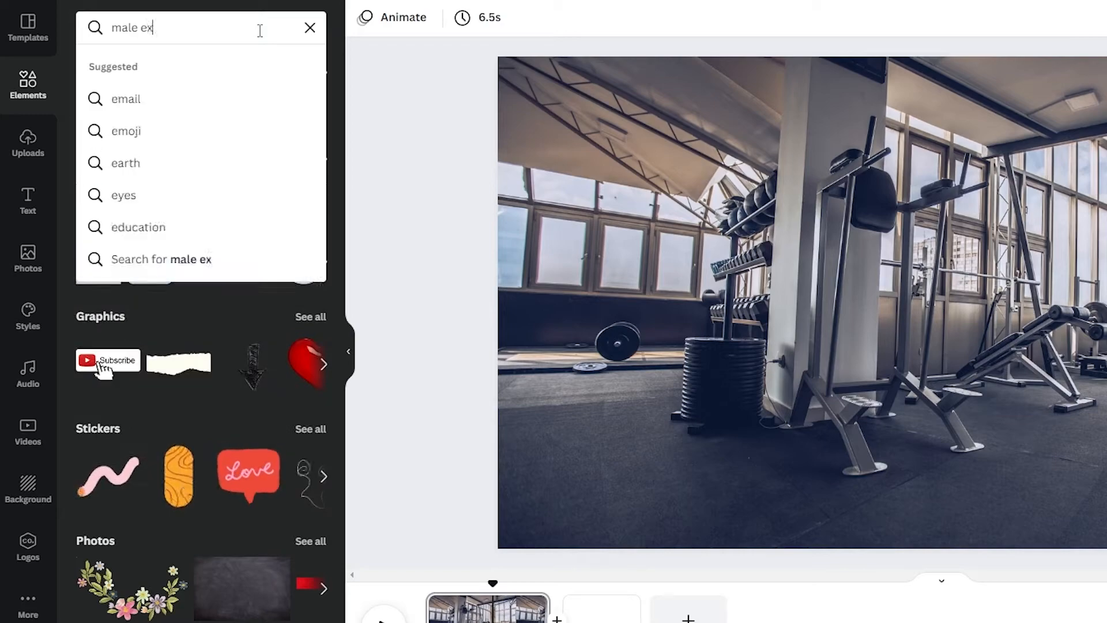
text(ercise)
key(Return)
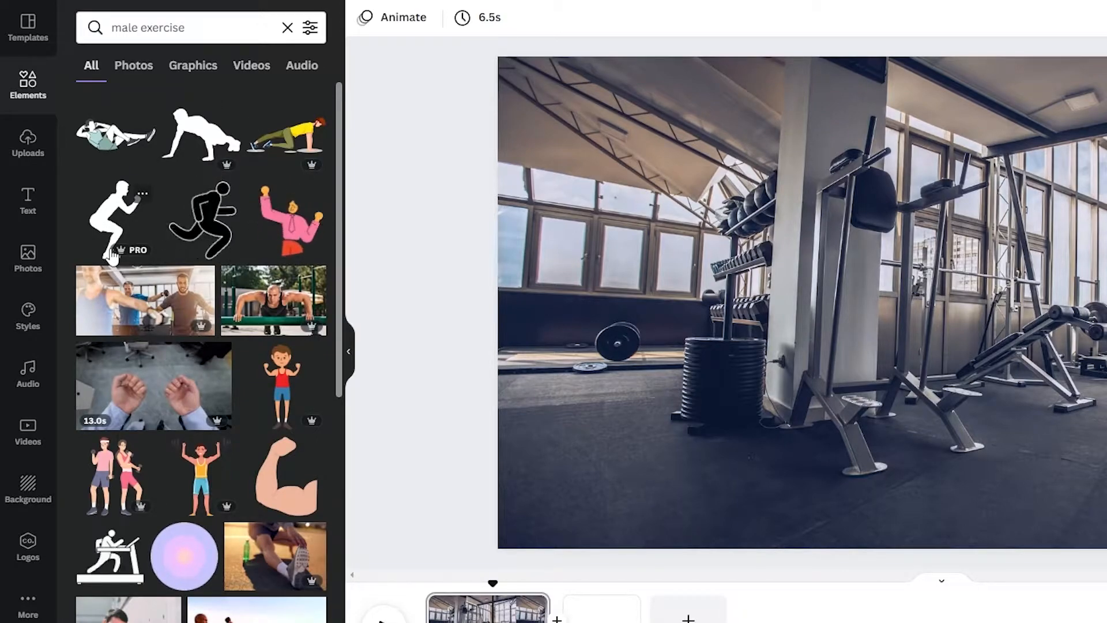
Step: Try the white treadmill runner sticker on the gym background, scaled down and moved to the lower-left area, and delete it
scroll(112, 258, down, 4)
scroll(113, 258, down, 1)
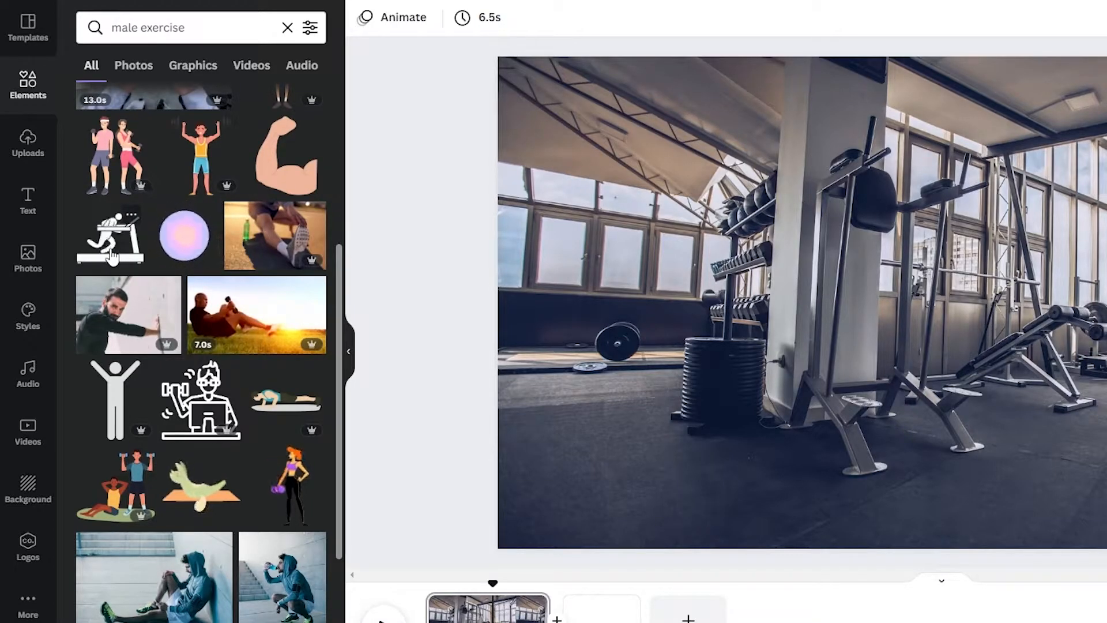
click(134, 238)
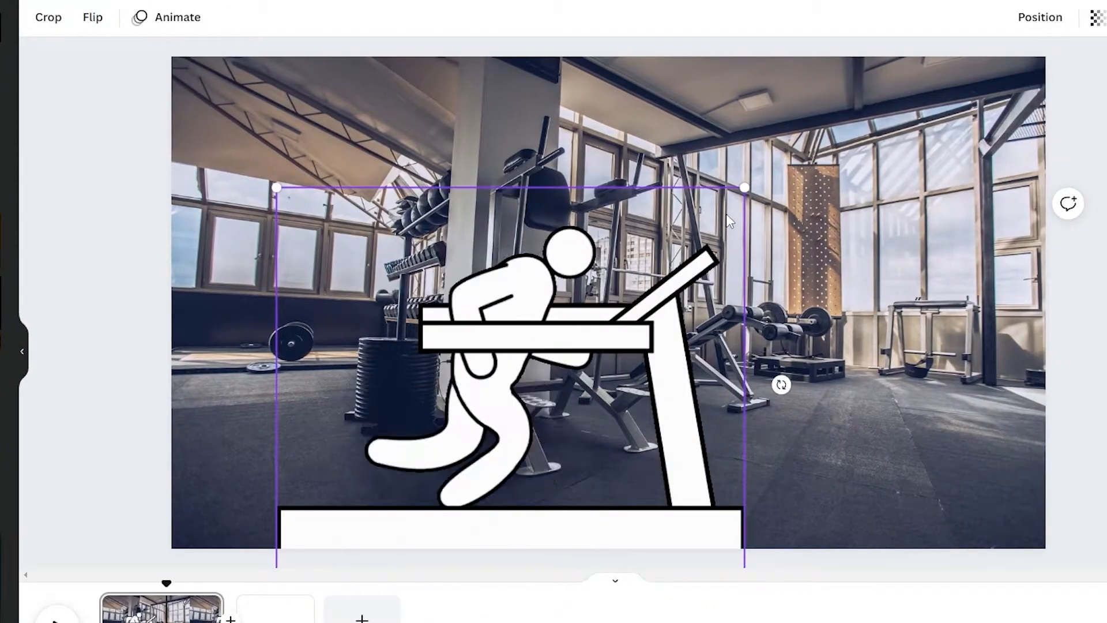
drag(744, 188, 576, 330)
drag(519, 514, 502, 429)
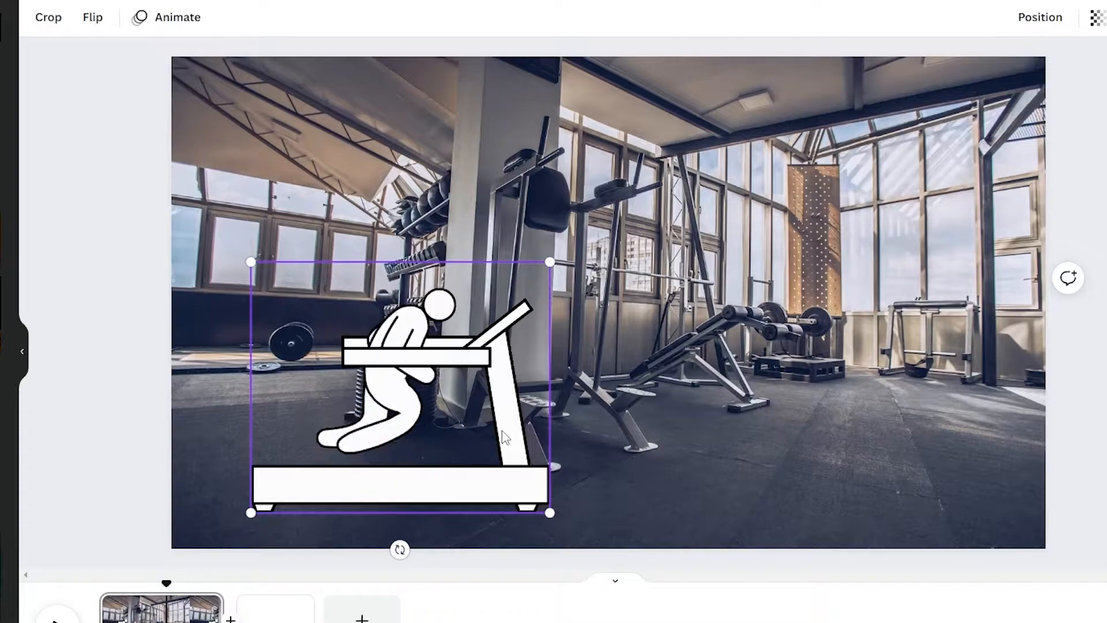
key(Delete)
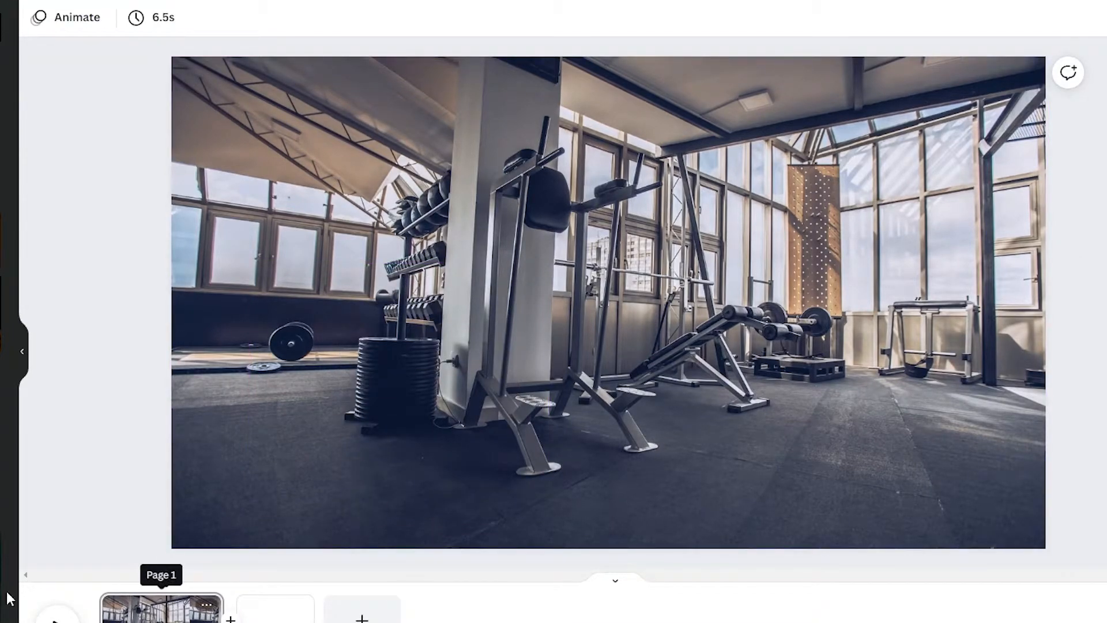
Step: Add the red-haired woman with dumbbells graphic to the gym scene's right half and resize it
click(507, 266)
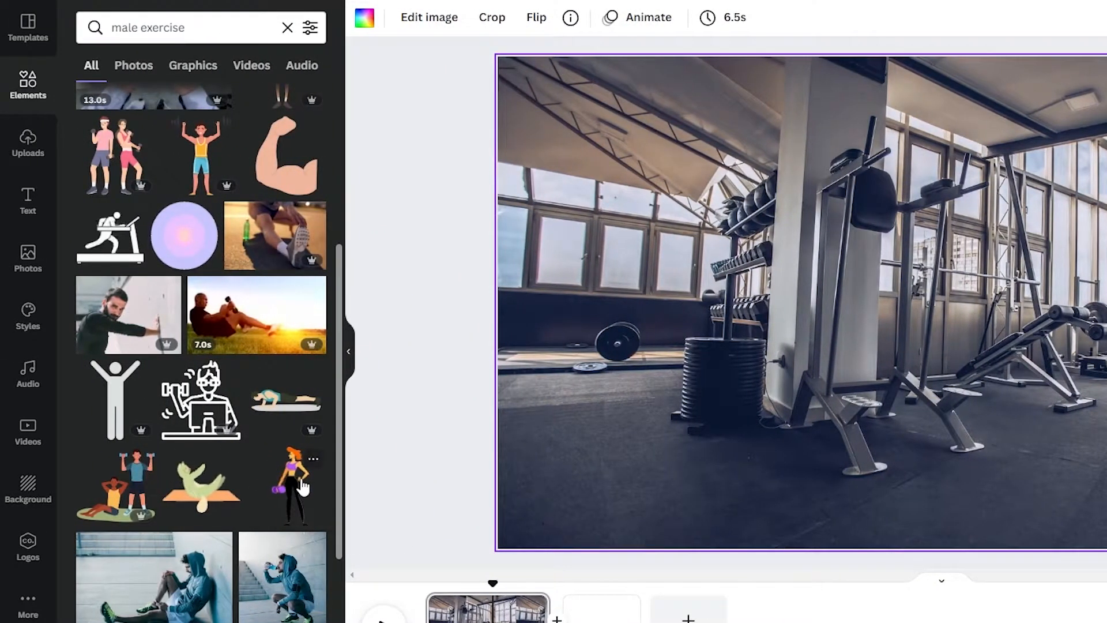
drag(303, 487, 1104, 398)
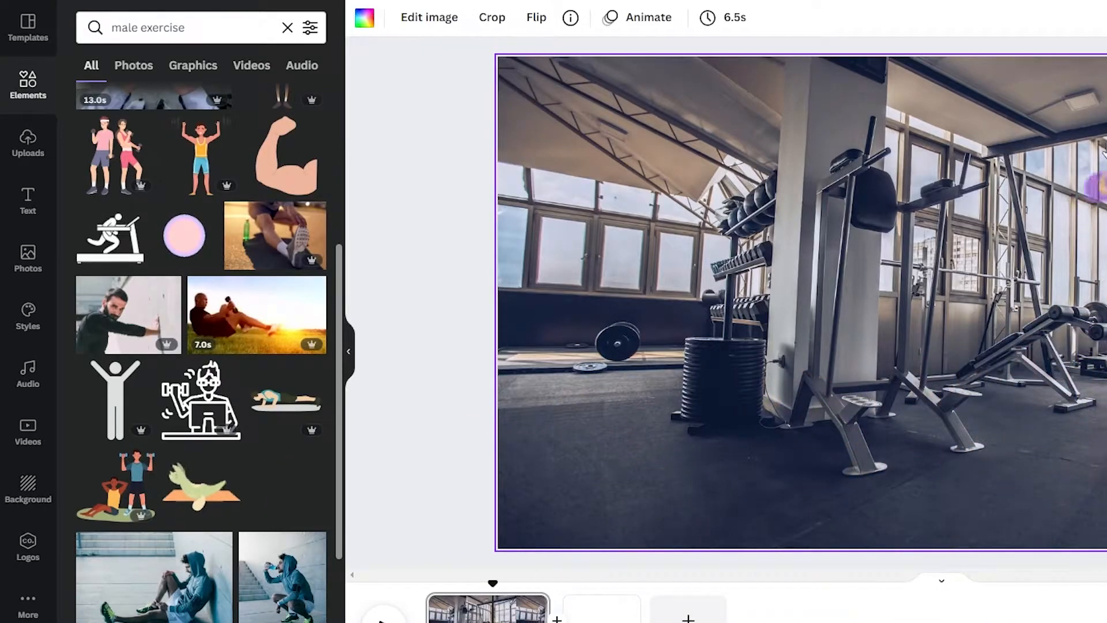
drag(1106, 151, 1106, 152)
drag(1062, 104, 1106, 150)
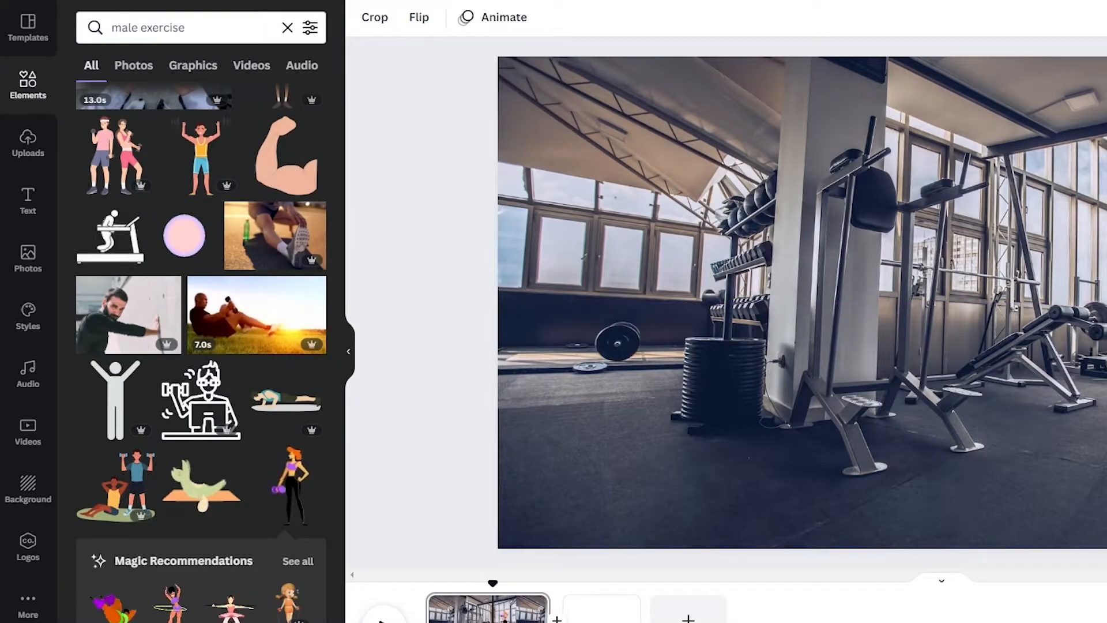
key(Escape)
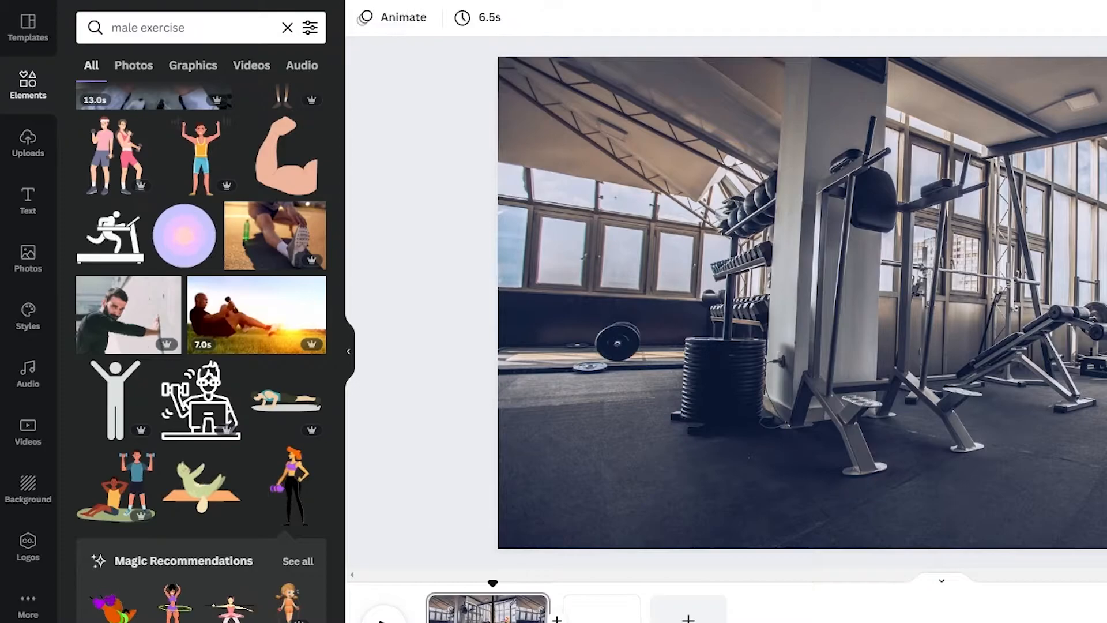
Step: Add the stretching woman in a teal top to the gym scene, scaled down and placed by the windows at the far left
scroll(216, 479, down, 2)
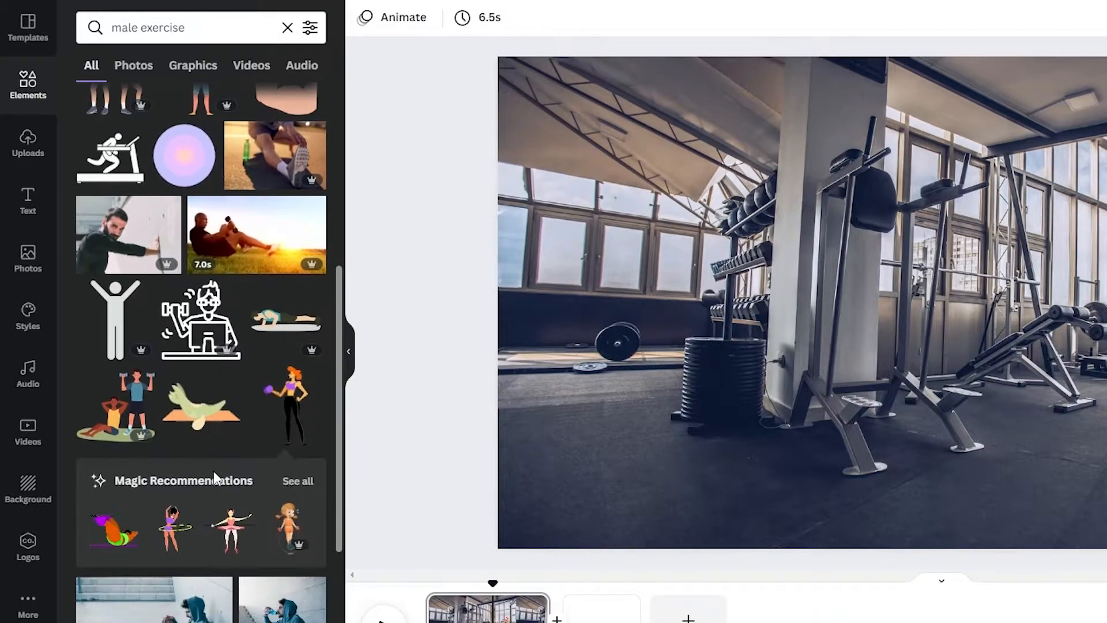
scroll(241, 407, down, 4)
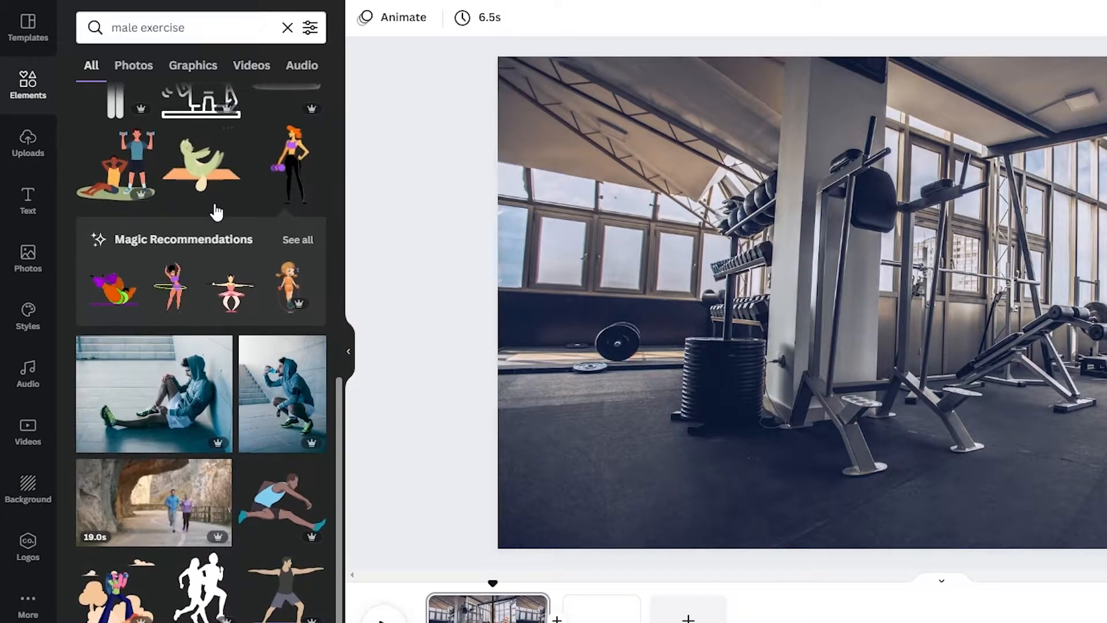
scroll(208, 171, down, 5)
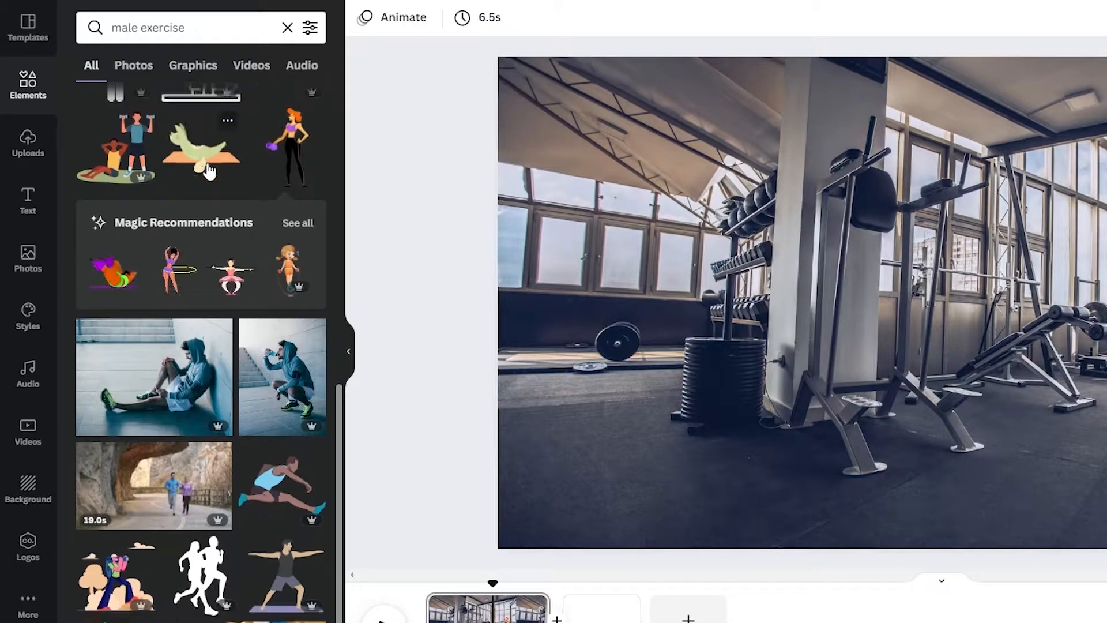
scroll(209, 171, down, 4)
scroll(209, 171, down, 4)
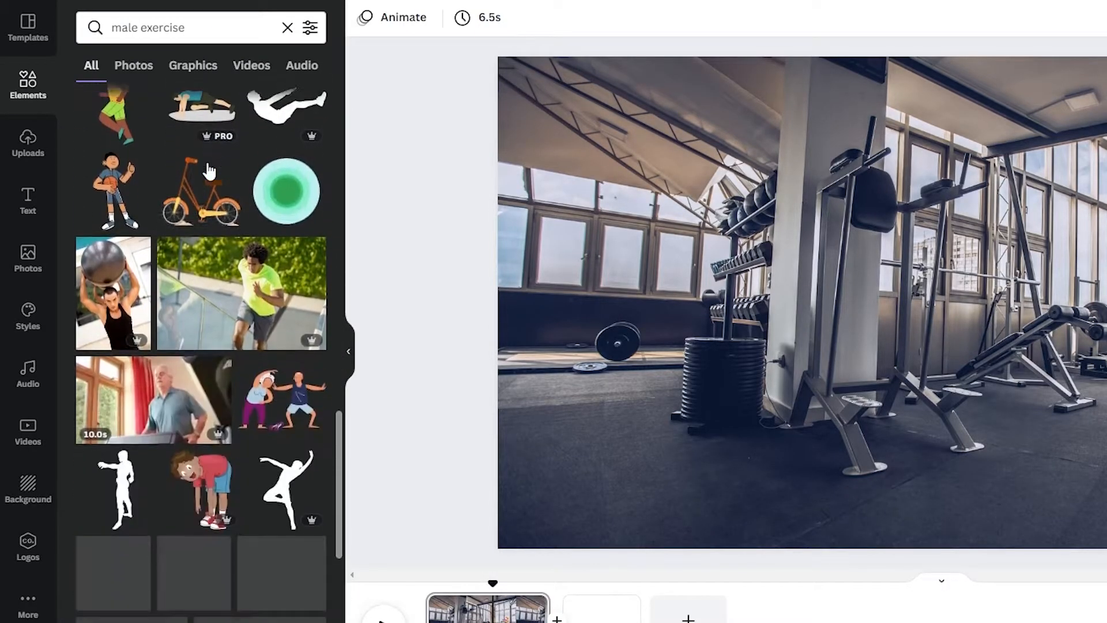
scroll(208, 171, down, 3)
scroll(209, 171, down, 6)
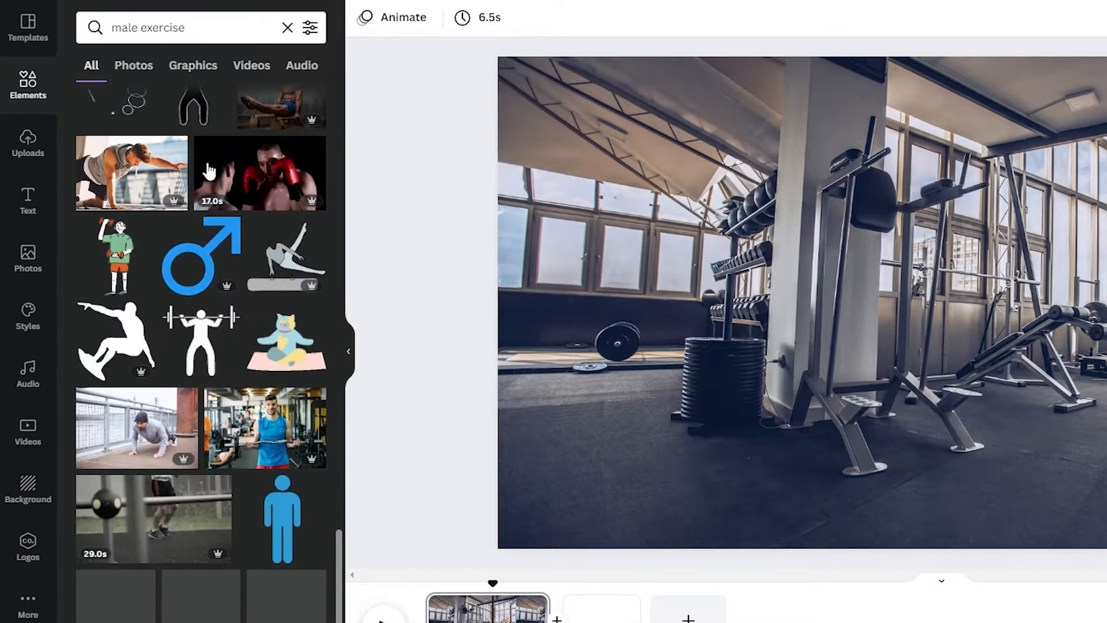
scroll(209, 170, up, 3)
scroll(209, 171, down, 8)
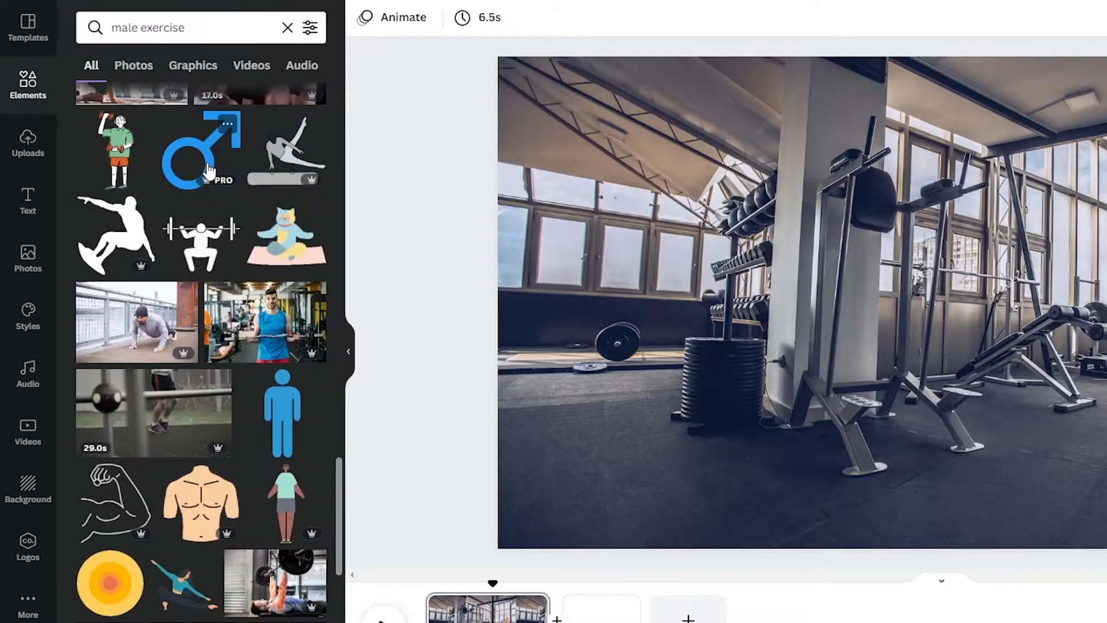
scroll(209, 171, down, 3)
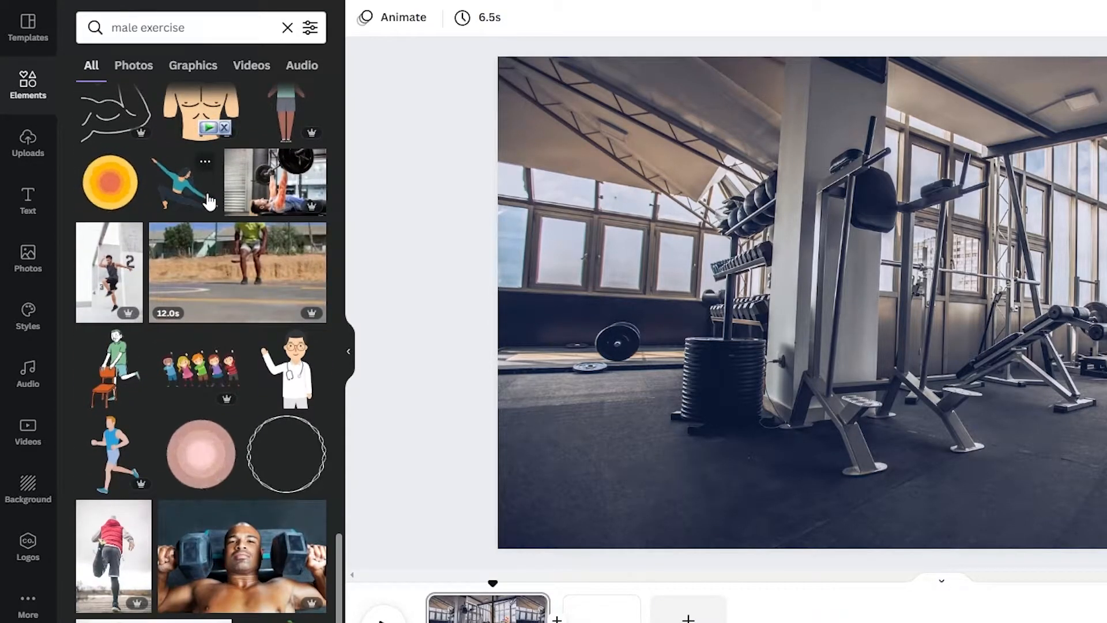
drag(209, 171, 611, 301)
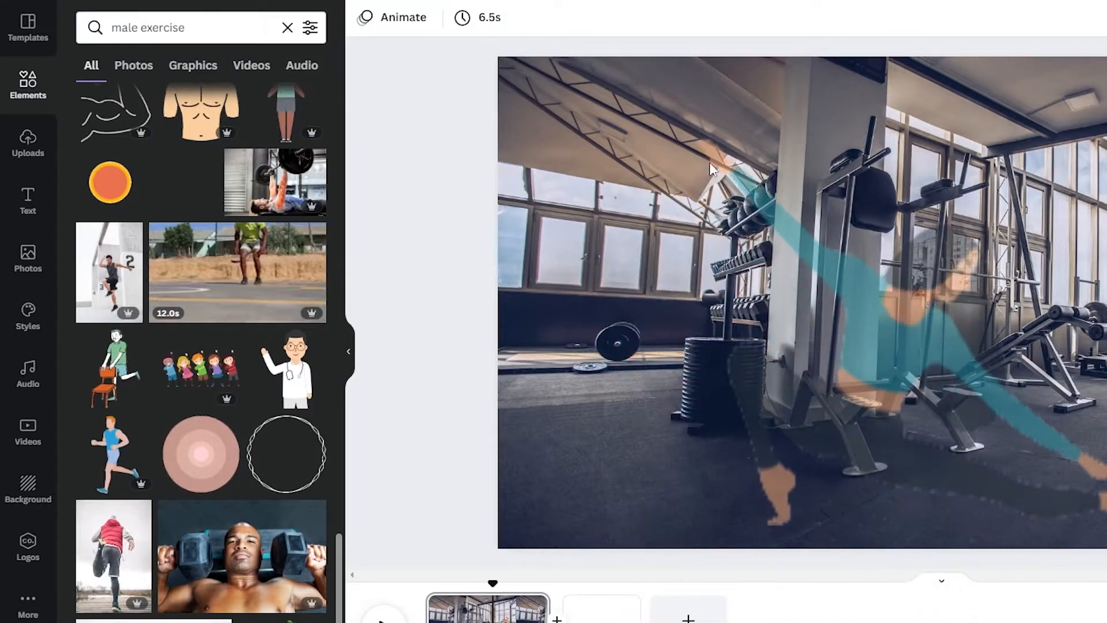
drag(1106, 522, 801, 292)
drag(746, 203, 591, 346)
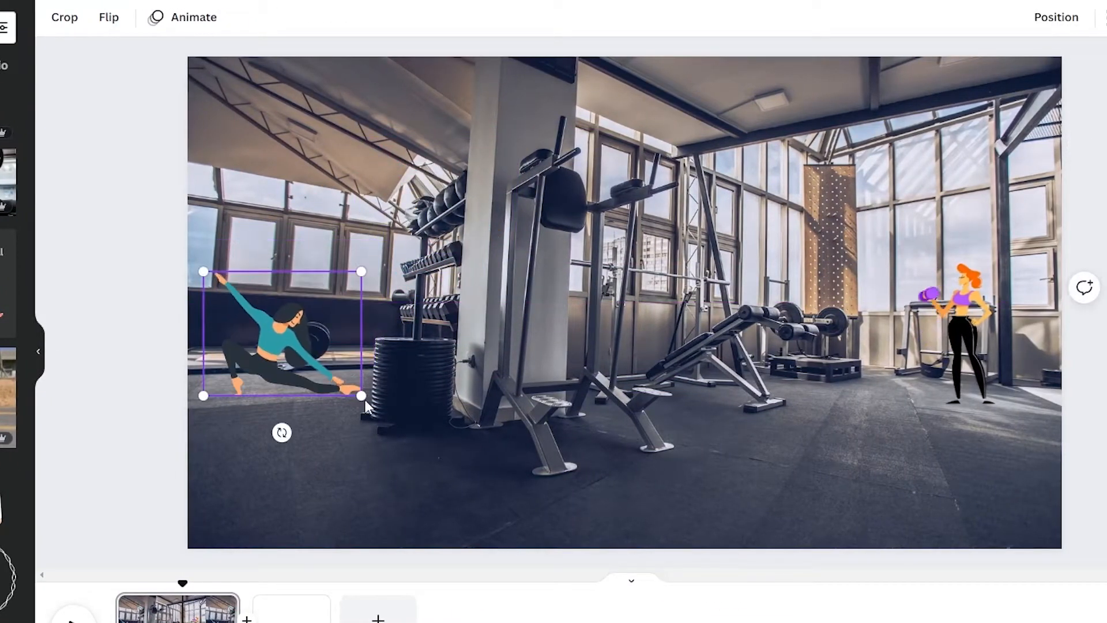
click(420, 499)
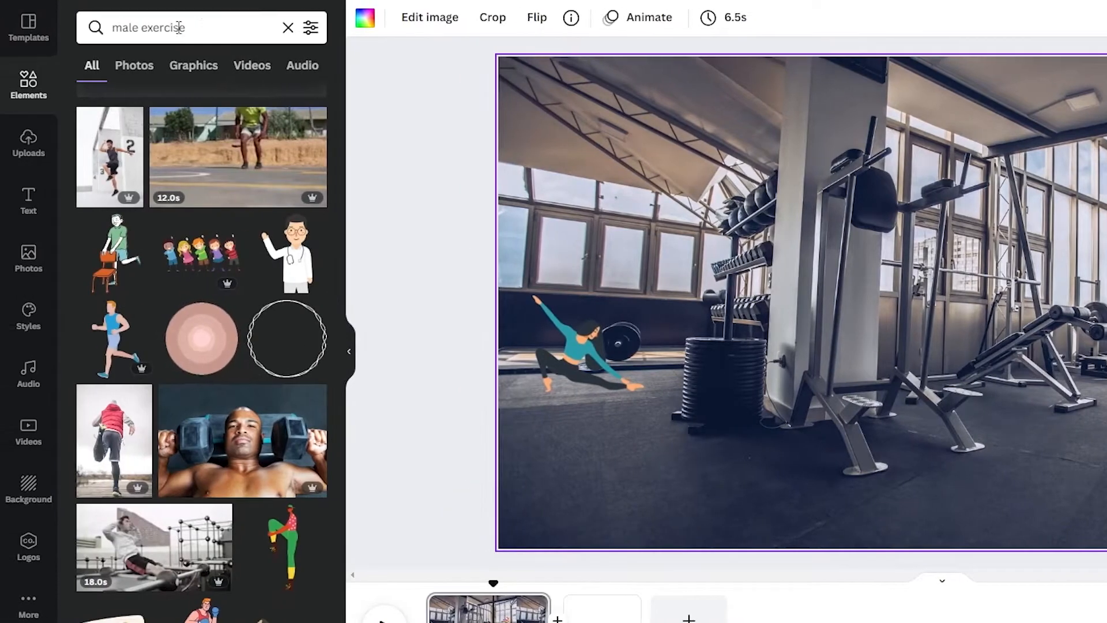
Step: Search the elements library for "treadmil"
click(179, 28)
text(treadmi)
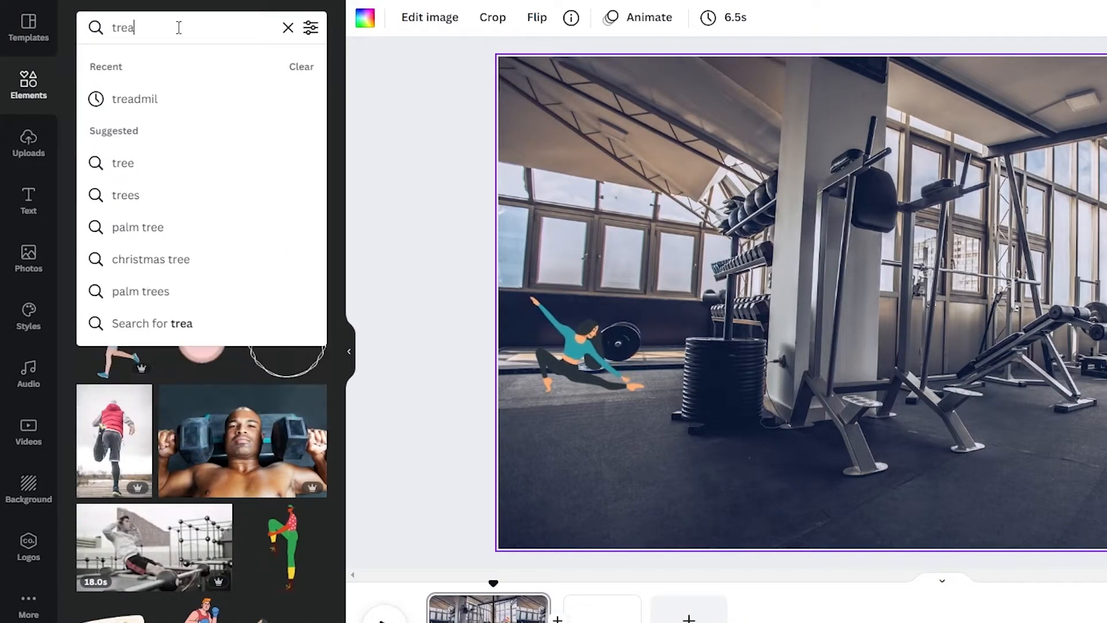
key(Return)
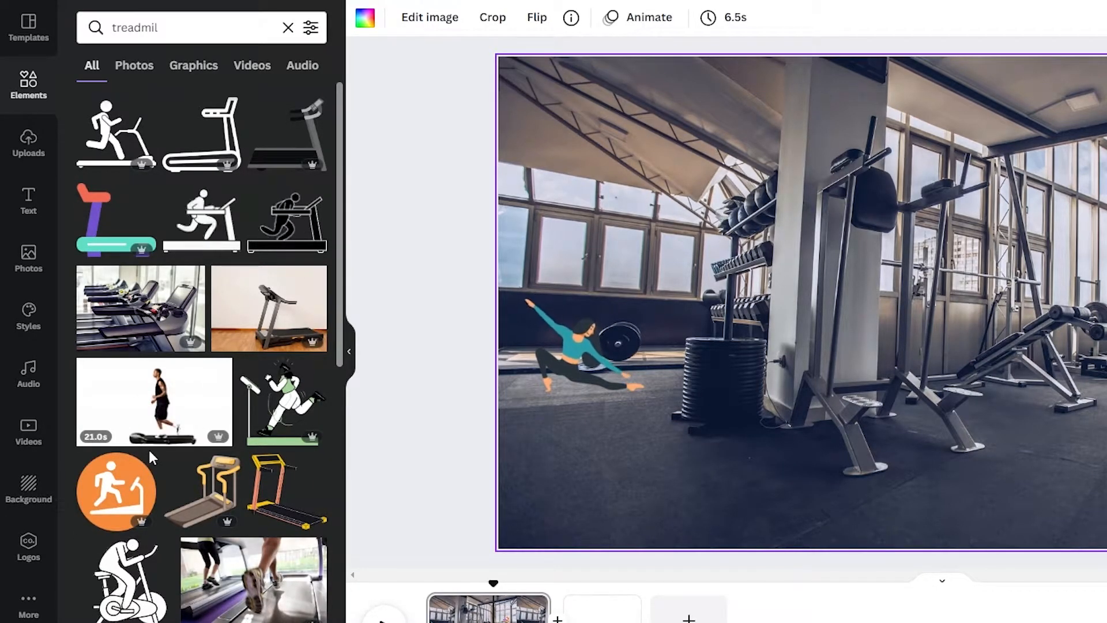
Step: Add the black treadmill graphic to the gym floor, positioned in front of the weight bench and beside the red-haired woman
scroll(148, 449, down, 5)
scroll(151, 460, down, 3)
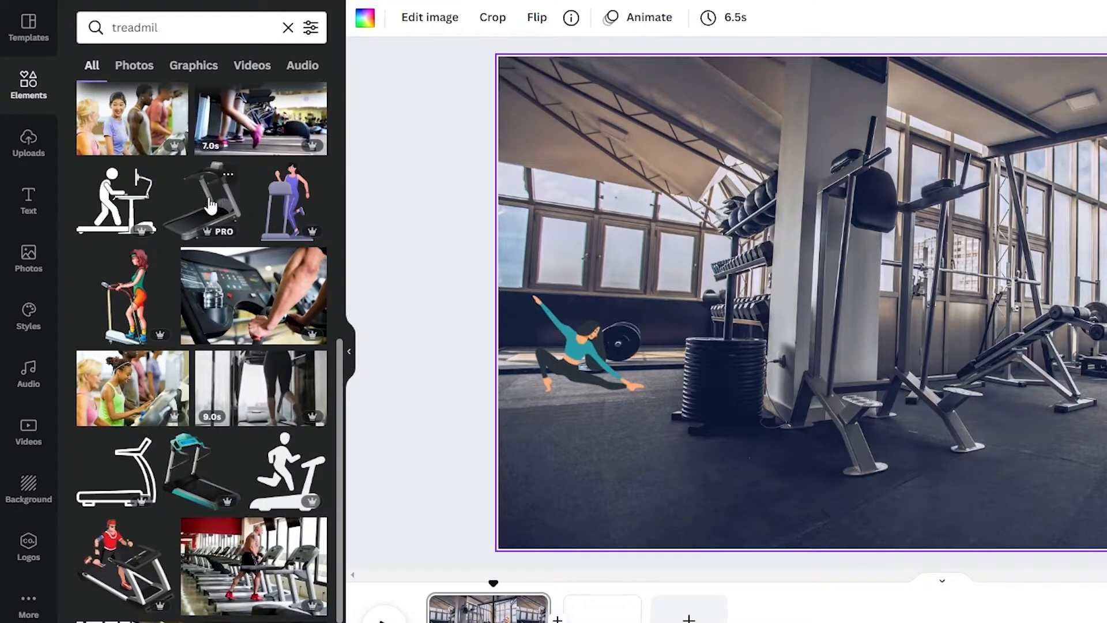
drag(219, 200, 946, 398)
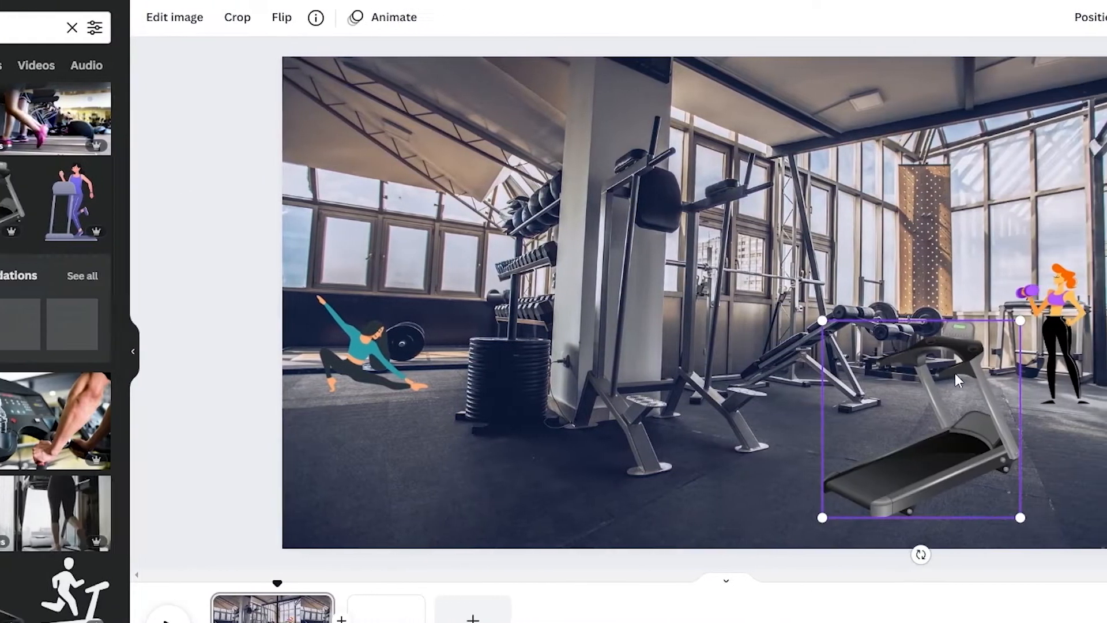
click(1015, 318)
click(956, 414)
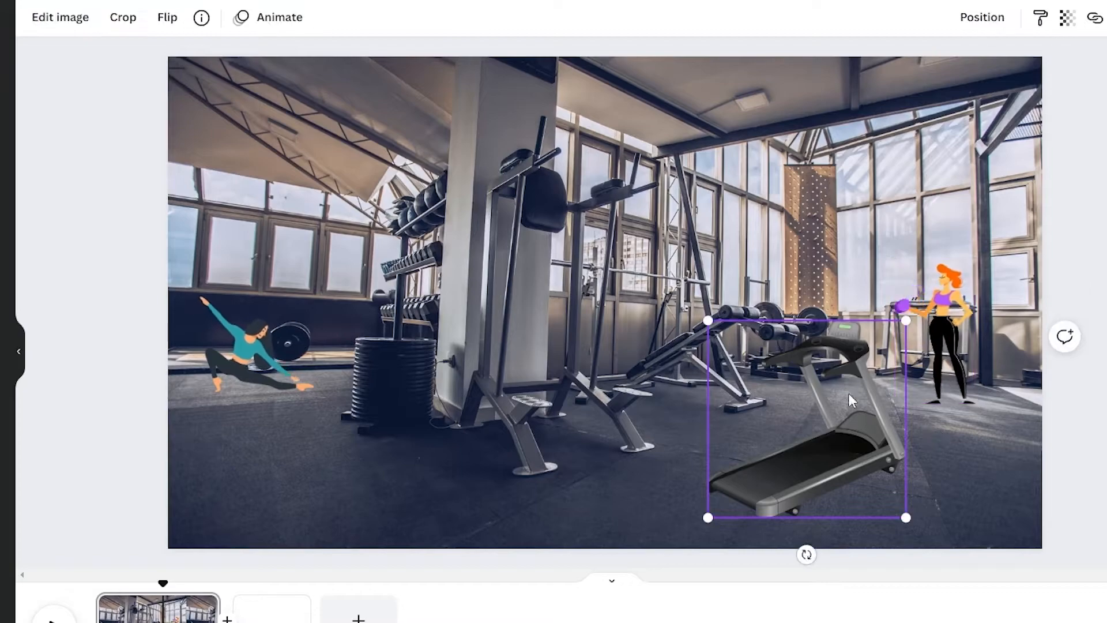
mouse_move(813, 473)
mouse_down()
mouse_move(845, 464)
mouse_move(795, 449)
mouse_move(812, 459)
mouse_up()
click(42, 164)
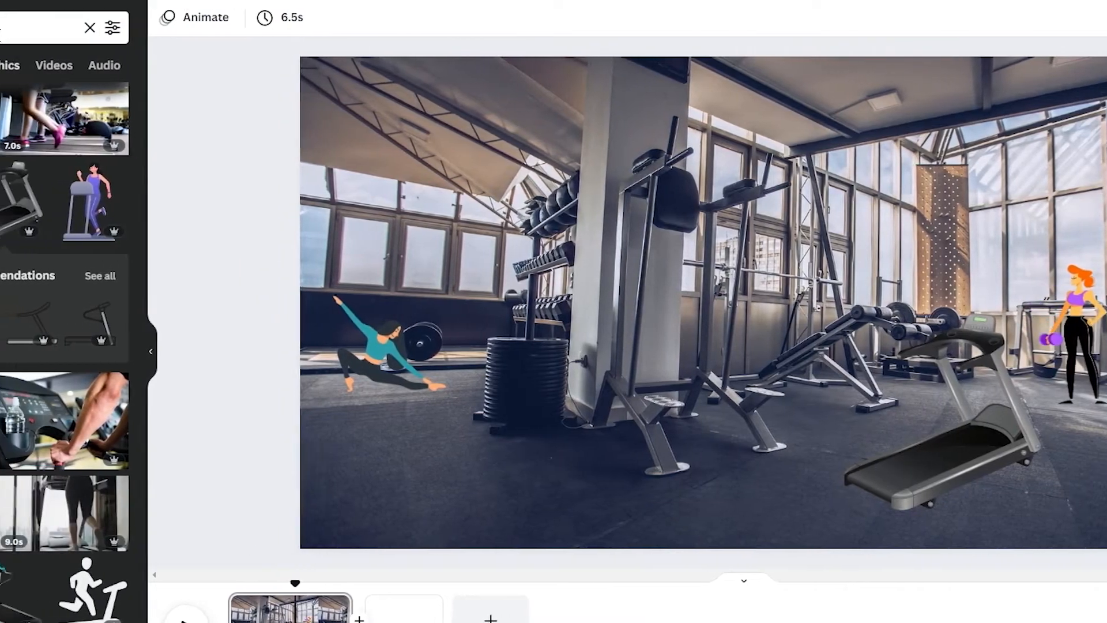
Step: Search the elements library for "person walking" and browse the graphics
drag(74, 28, 18, 30)
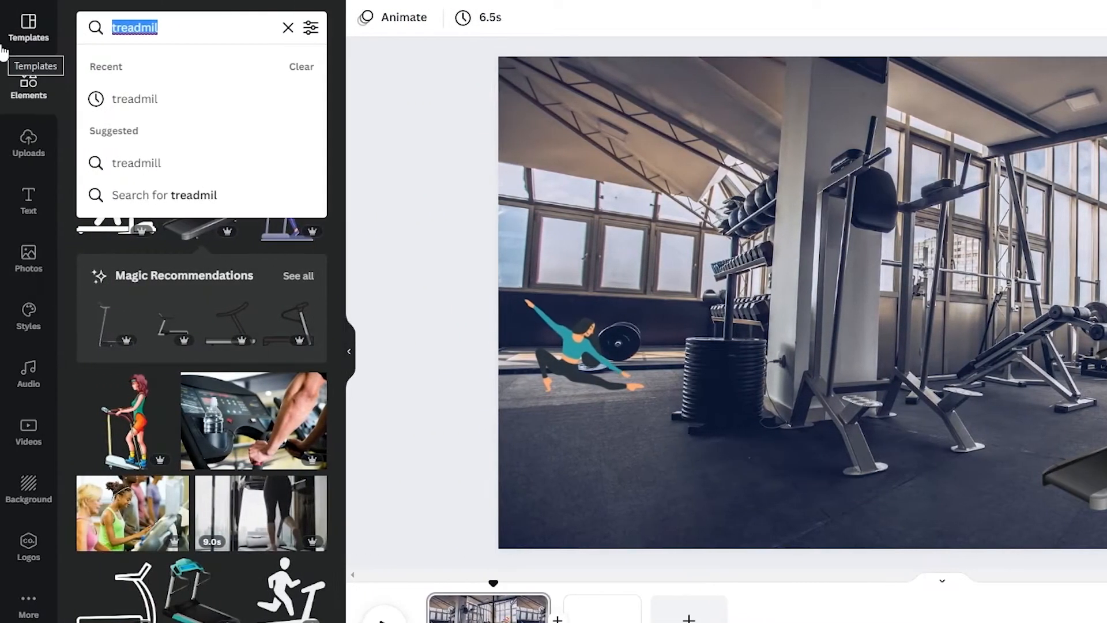
text(person walking)
key(Return)
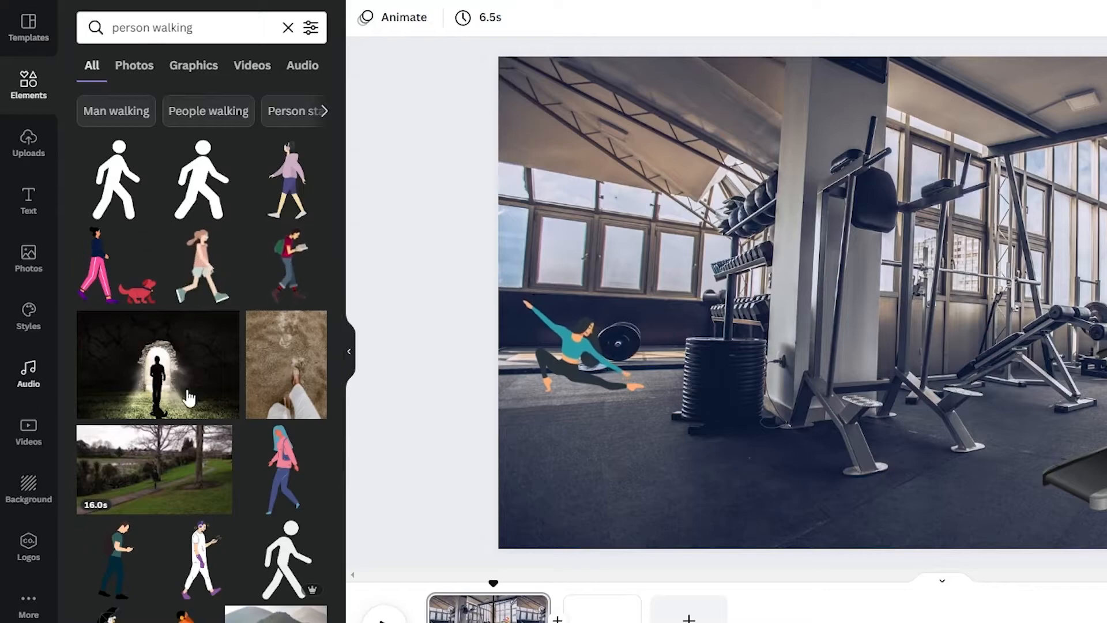
scroll(173, 398, down, 3)
Step: Change the elements search to "person running"
drag(153, 27, 178, 28)
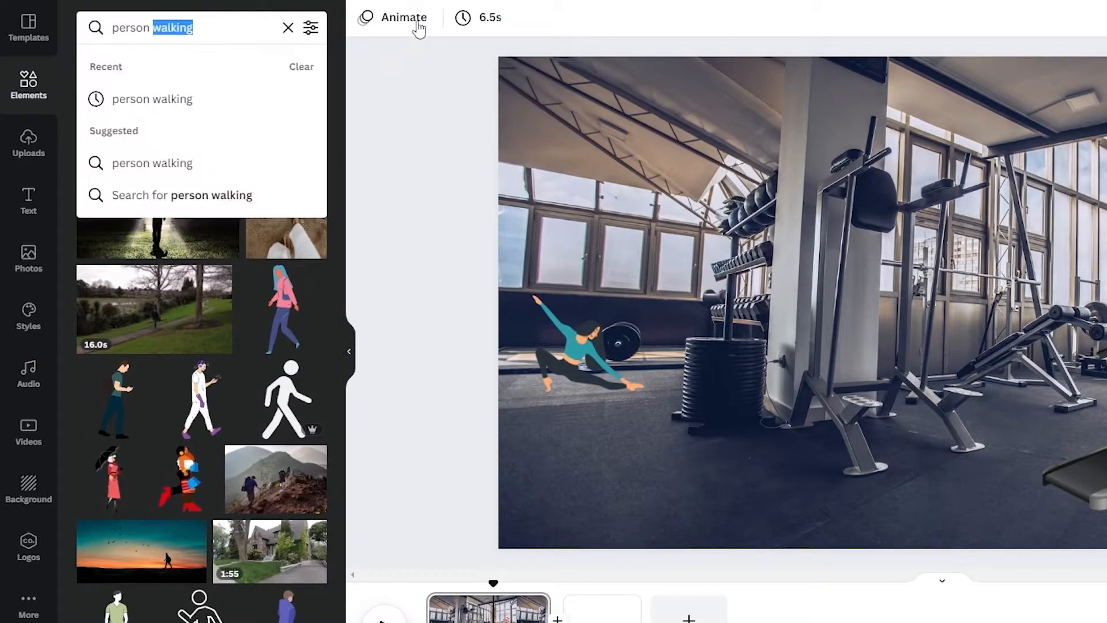
text(running)
key(Return)
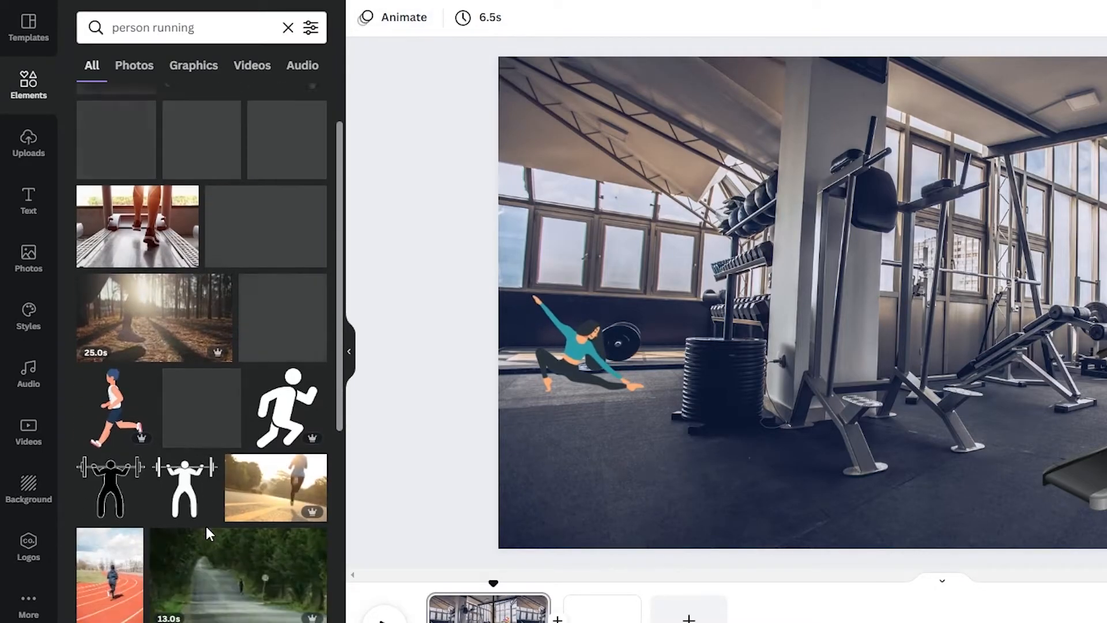
Step: Find the walking woman in a purple top carrying a red heart and add her to the gym scene's left half
scroll(228, 404, up, 1)
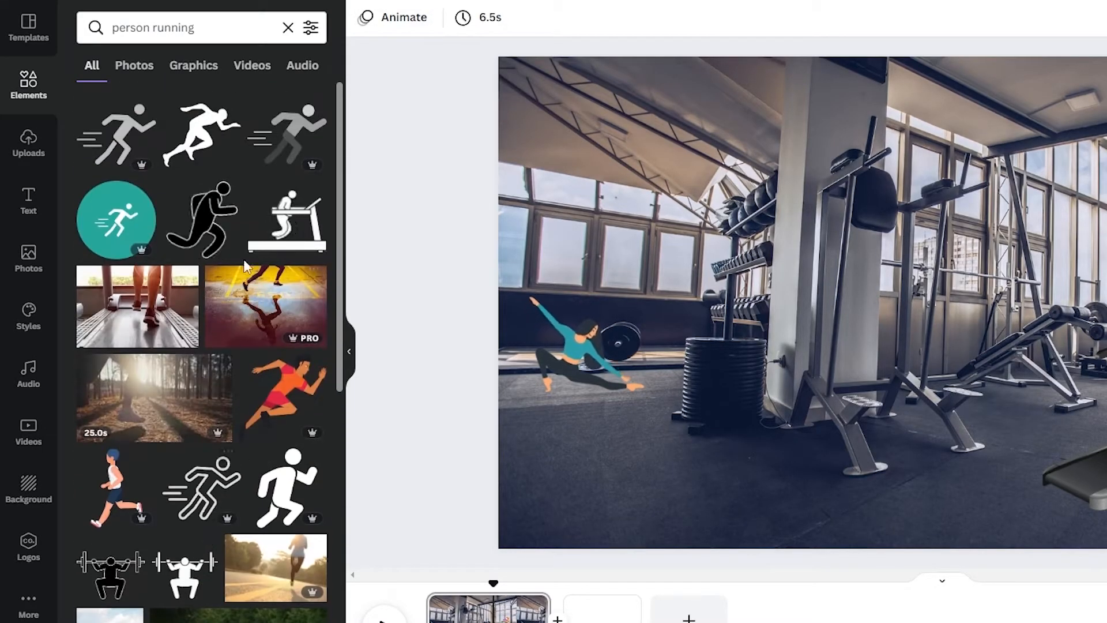
scroll(203, 214, down, 9)
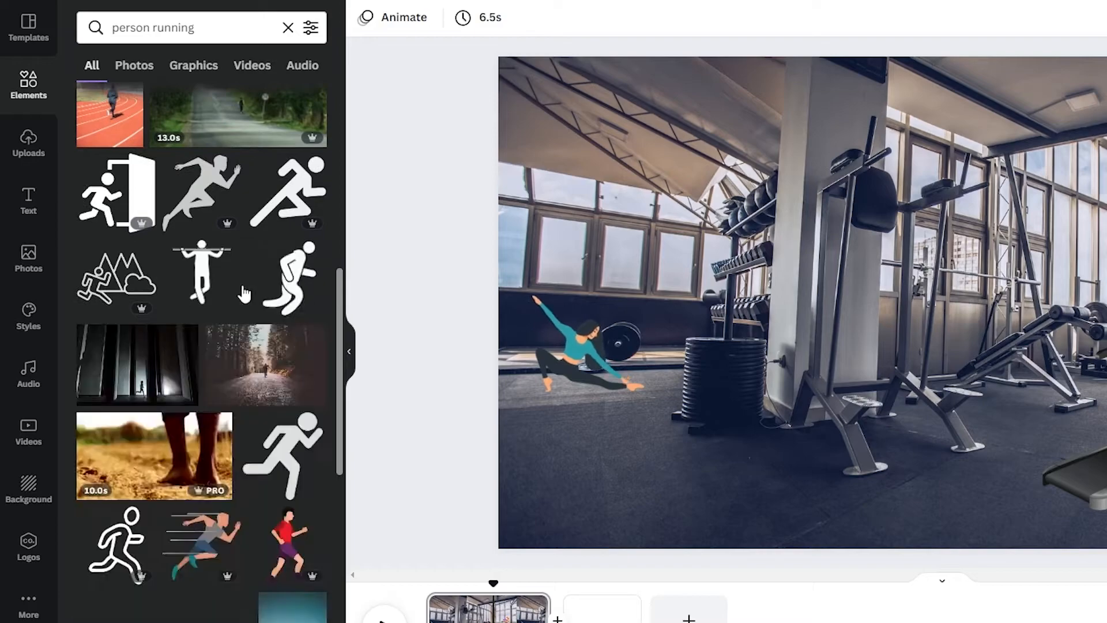
scroll(267, 268, down, 4)
scroll(242, 375, down, 8)
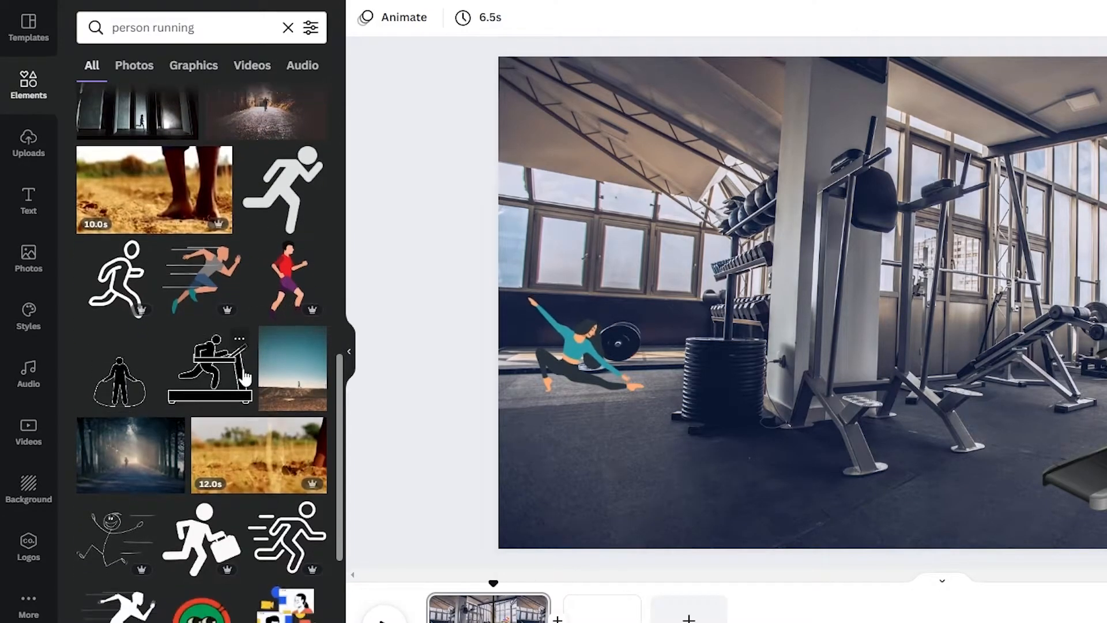
scroll(244, 372, down, 7)
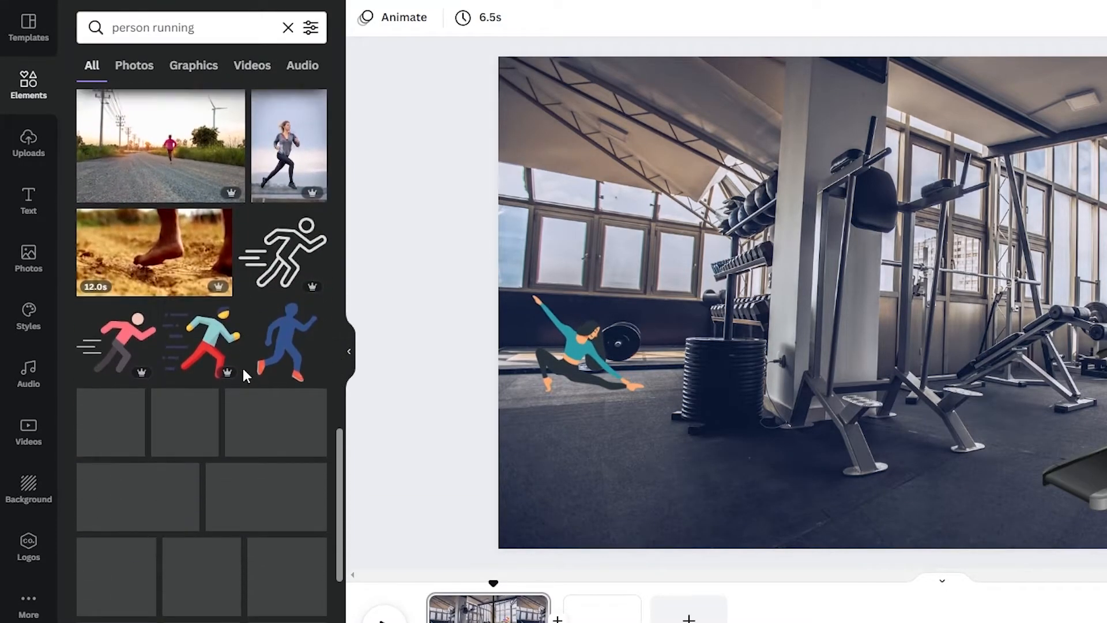
scroll(243, 375, down, 9)
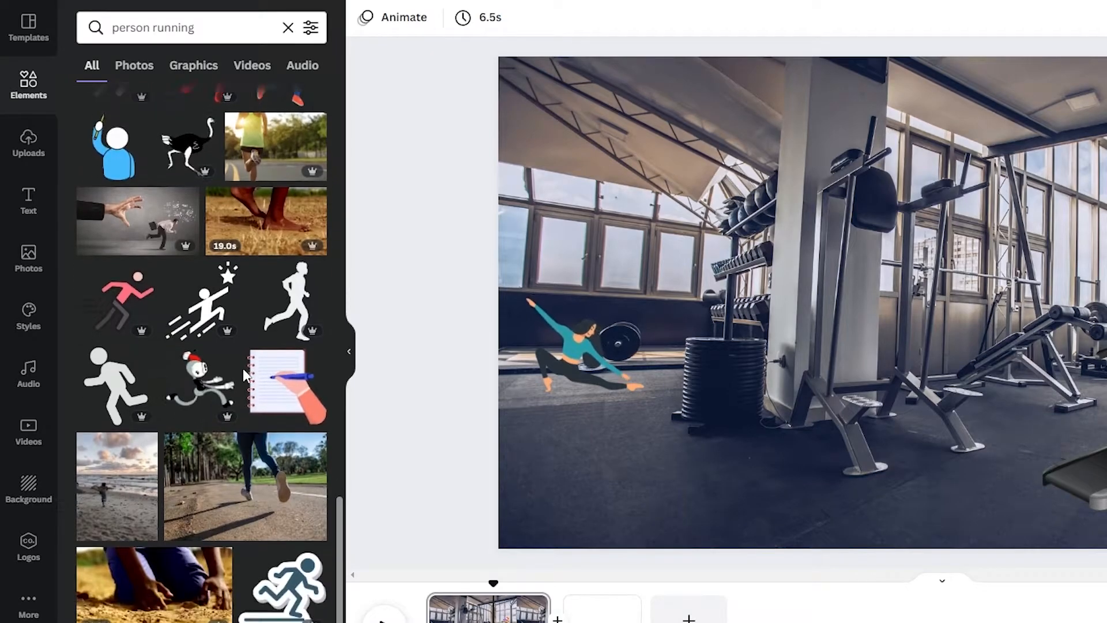
scroll(245, 378, down, 3)
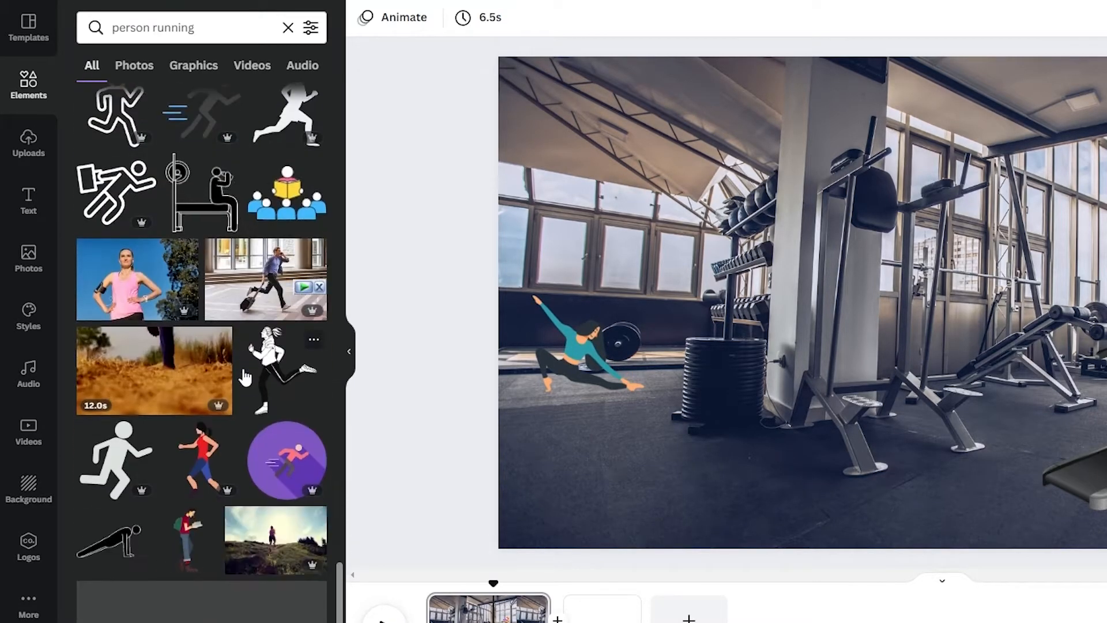
scroll(245, 378, down, 3)
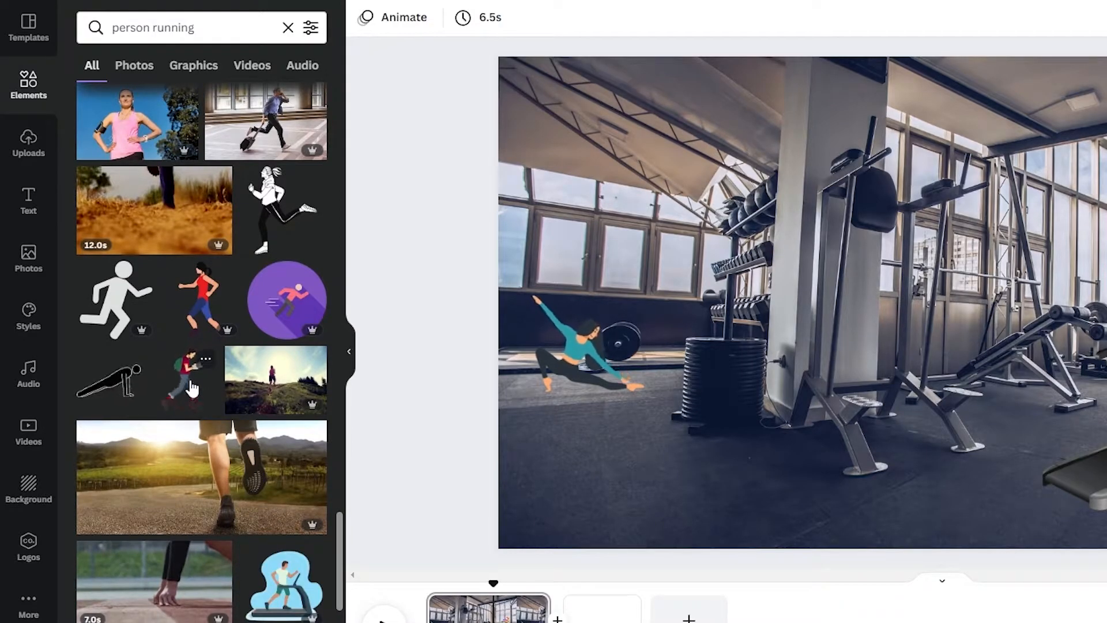
scroll(192, 390, down, 7)
scroll(192, 389, down, 11)
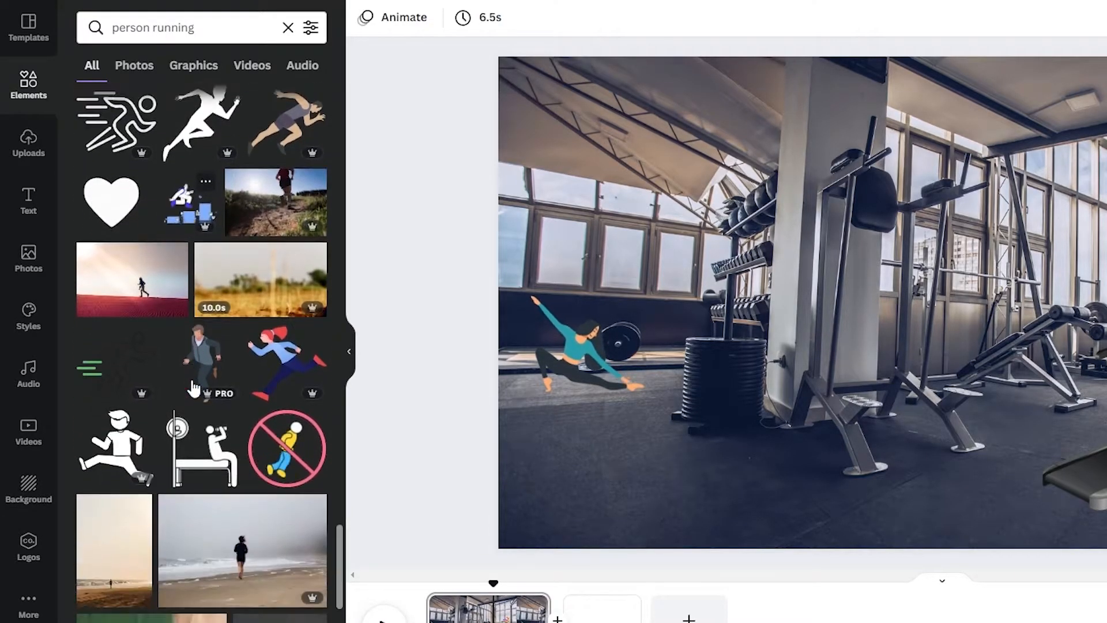
scroll(192, 381, down, 4)
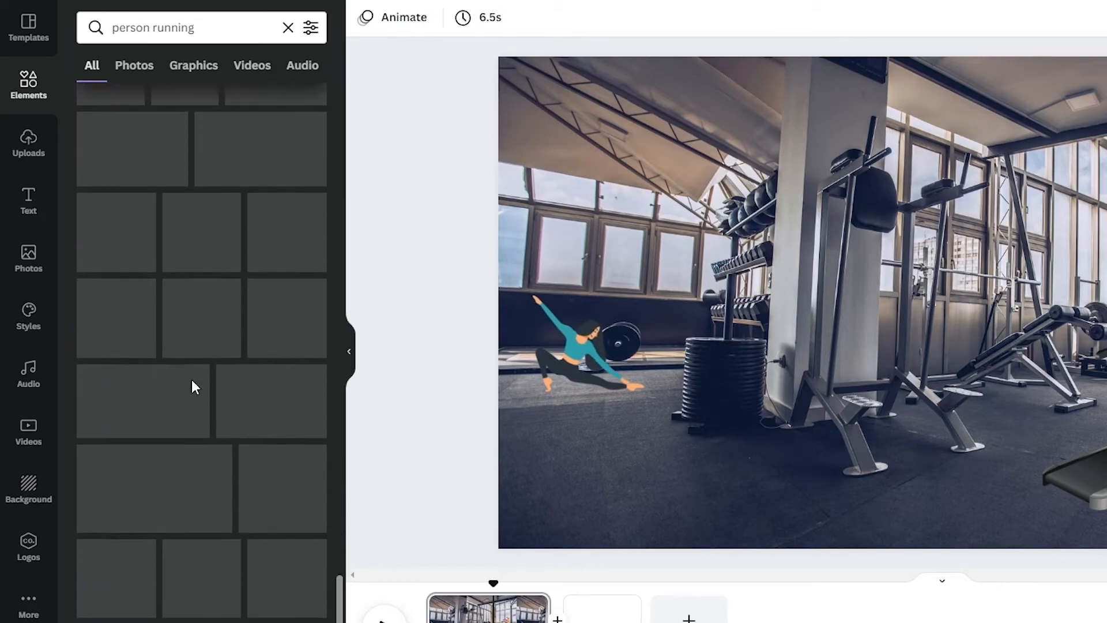
scroll(194, 387, down, 10)
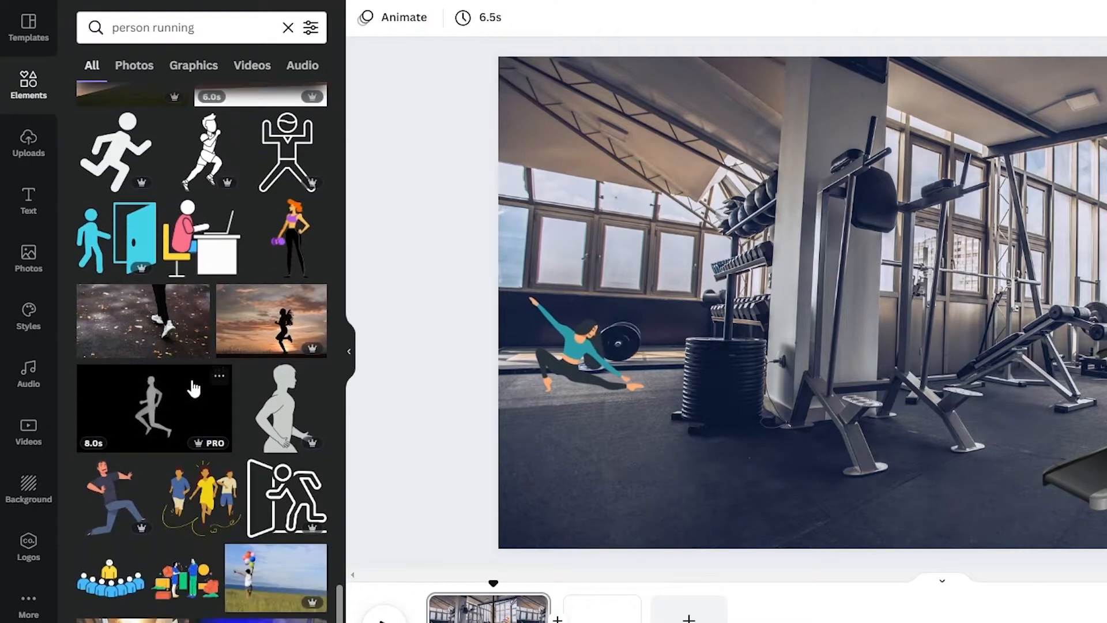
scroll(193, 390, down, 9)
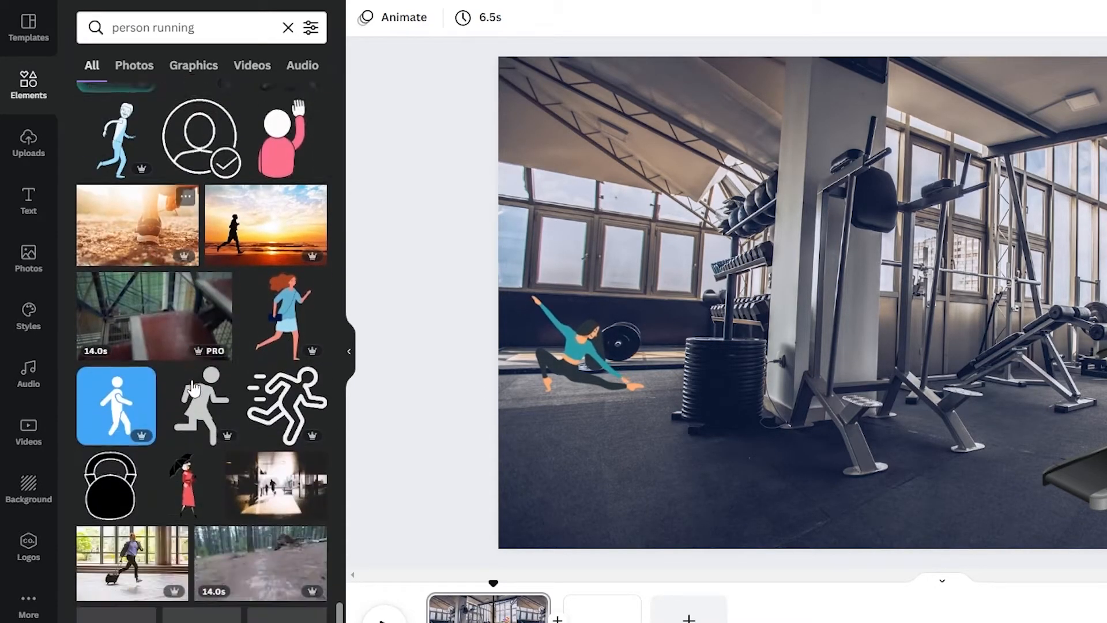
scroll(202, 217, down, 10)
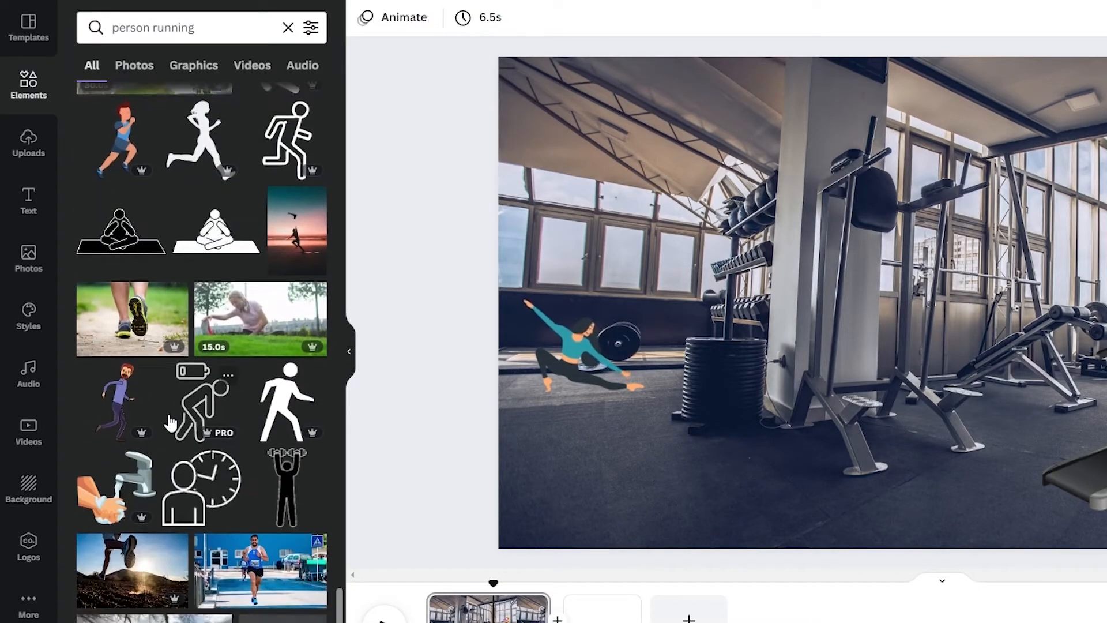
scroll(171, 423, down, 8)
drag(217, 219, 749, 346)
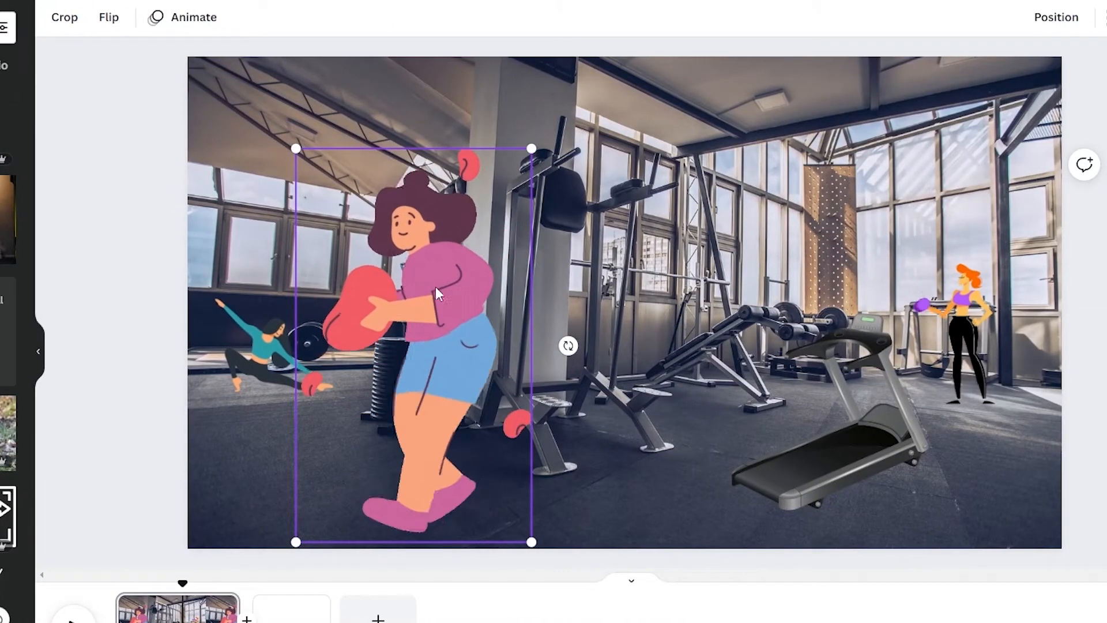
Step: Flip the walking woman with the heart horizontally so she faces the treadmill
click(109, 18)
click(164, 68)
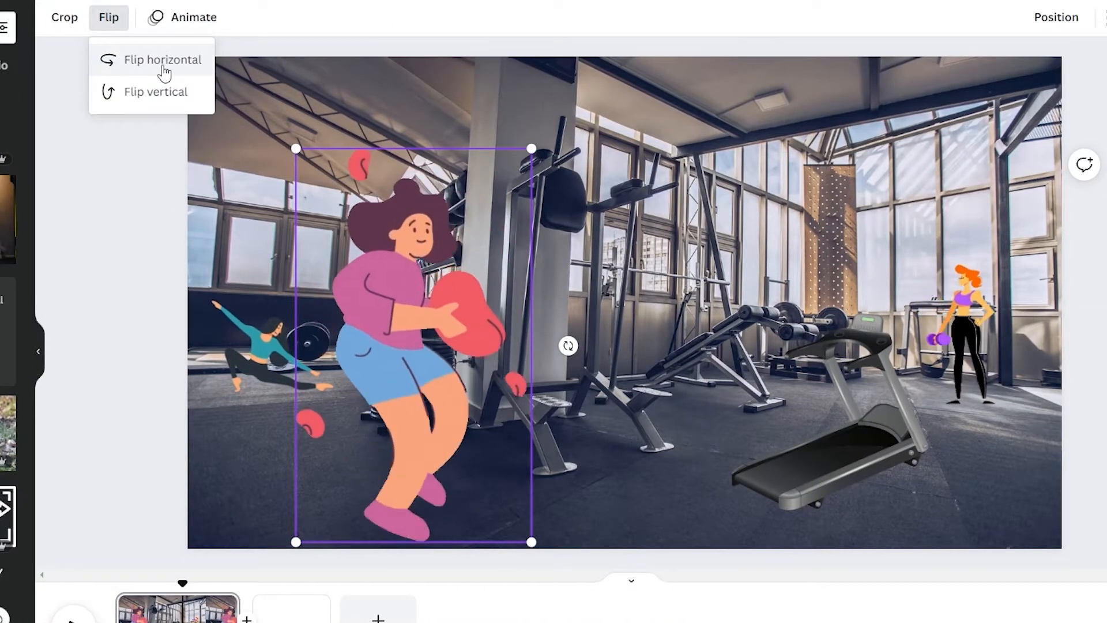
click(439, 332)
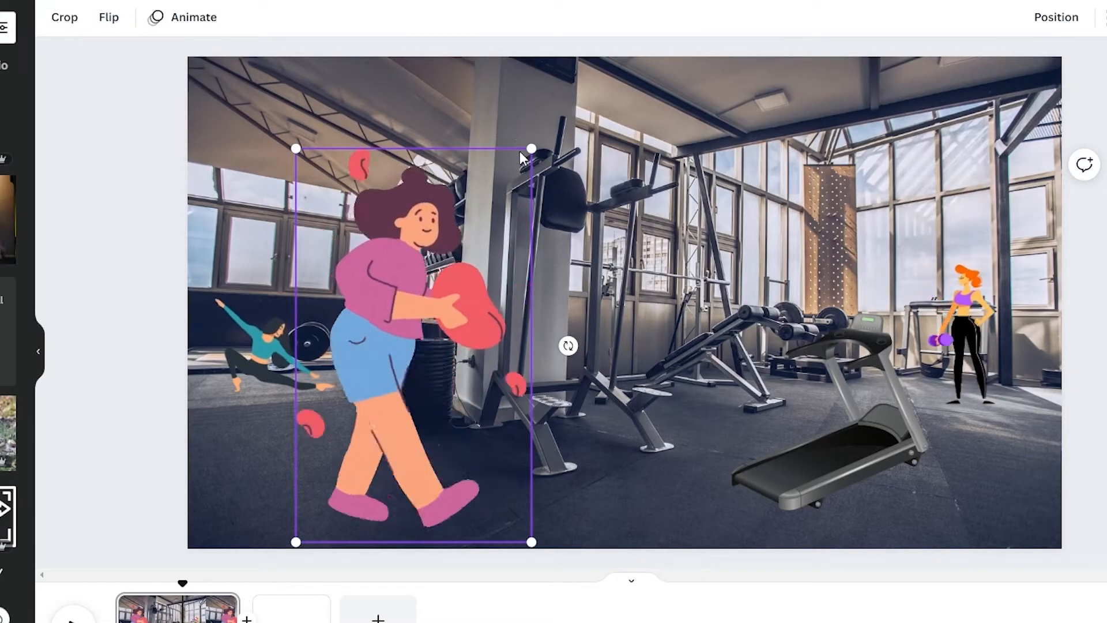
Step: Shrink the walking woman with the heart and place her on the treadmill's running belt
drag(531, 148, 395, 283)
drag(354, 389, 806, 314)
click(1090, 323)
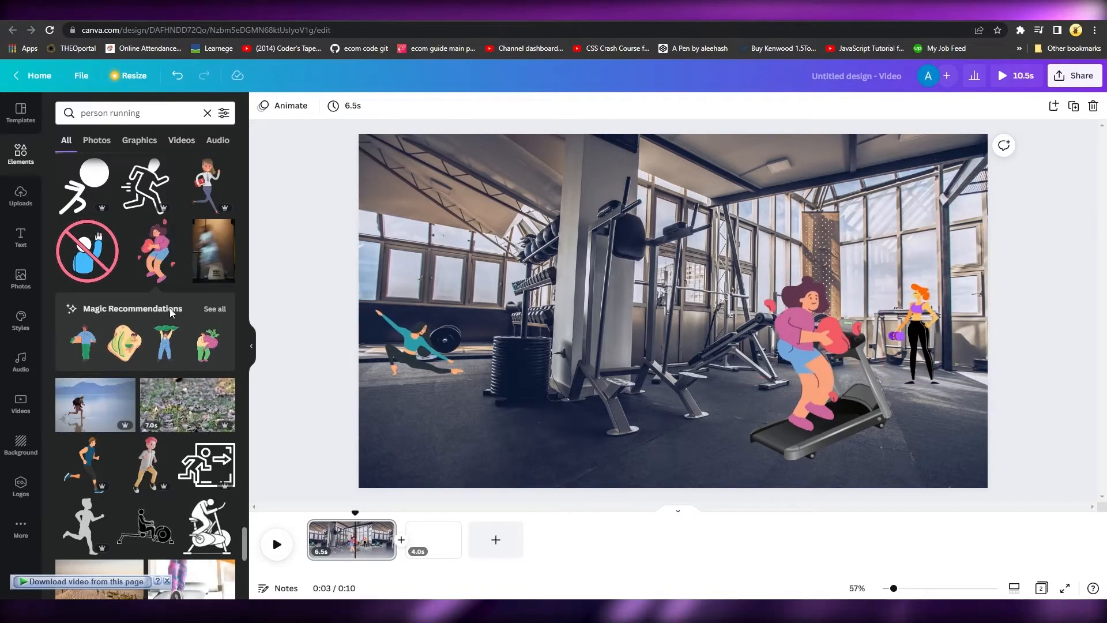
Step: Search the elements library for "lights" and browse the results for a light bulb graphic
click(189, 121)
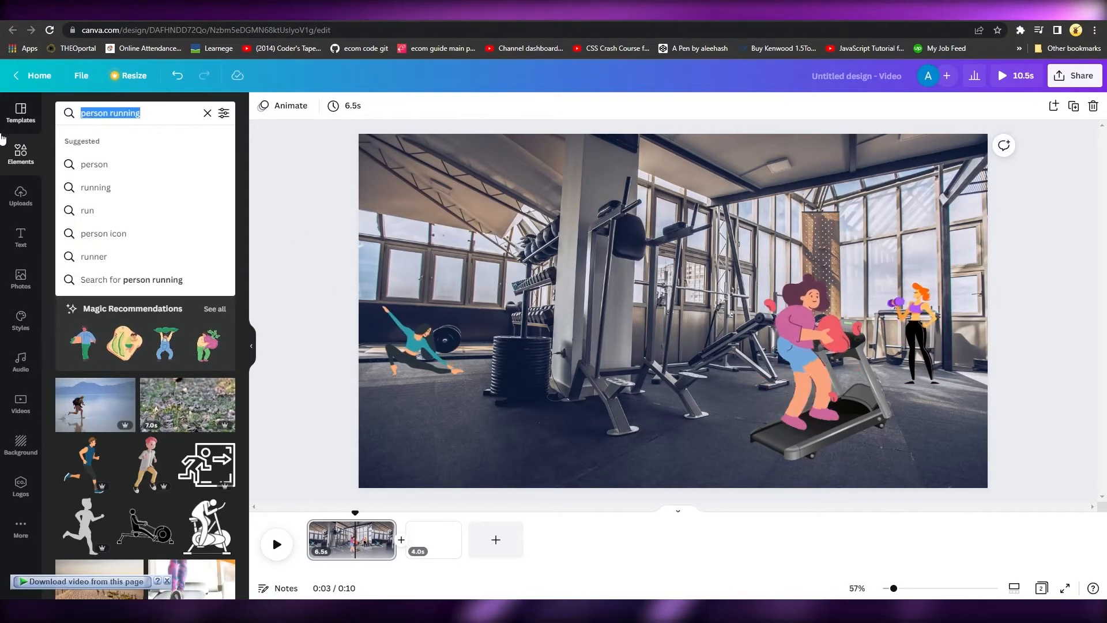
text(lights)
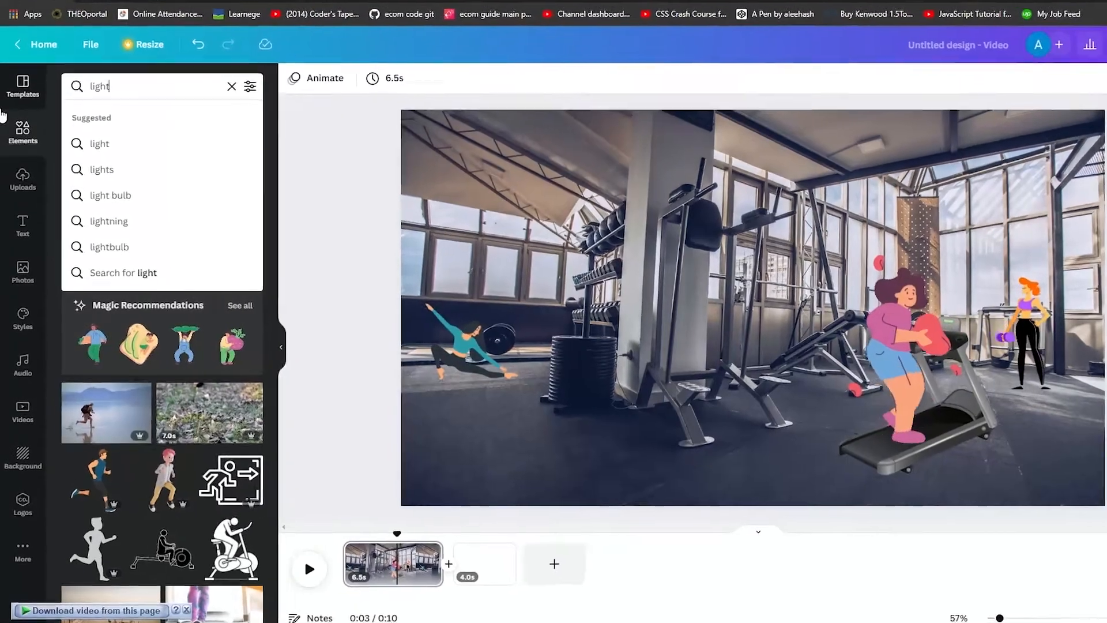
key(Return)
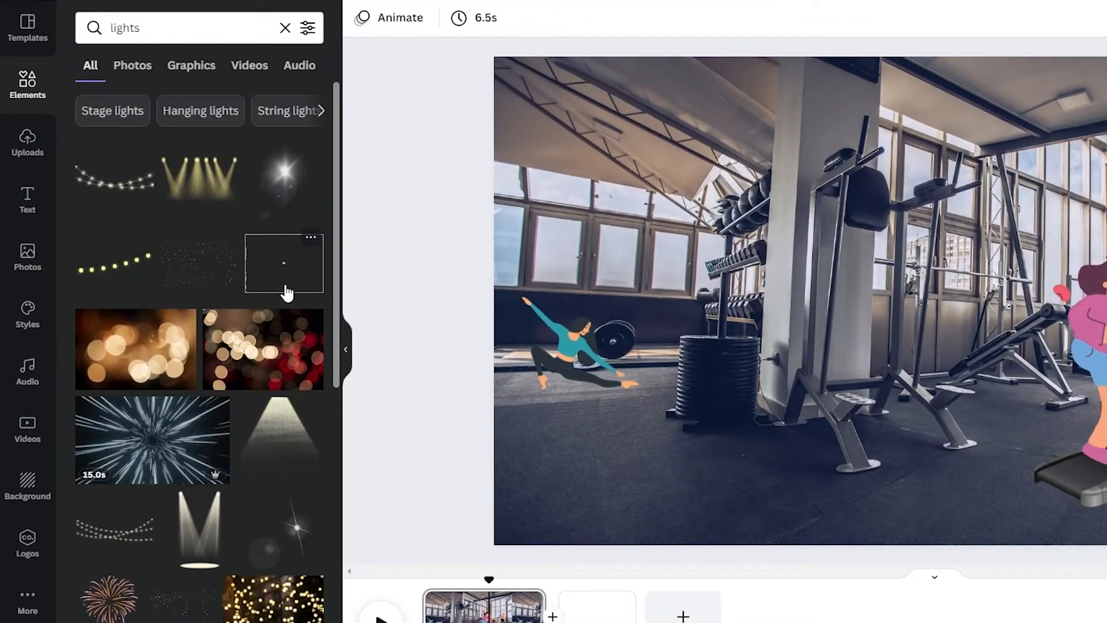
scroll(285, 293, down, 10)
scroll(372, 412, down, 2)
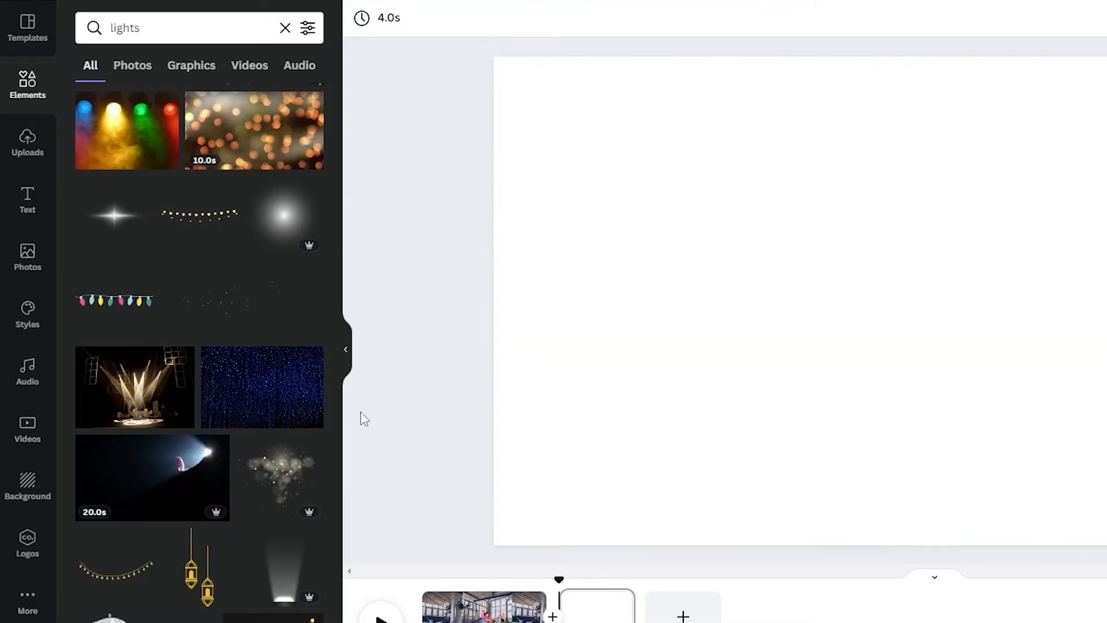
scroll(696, 532, up, 2)
scroll(277, 470, down, 3)
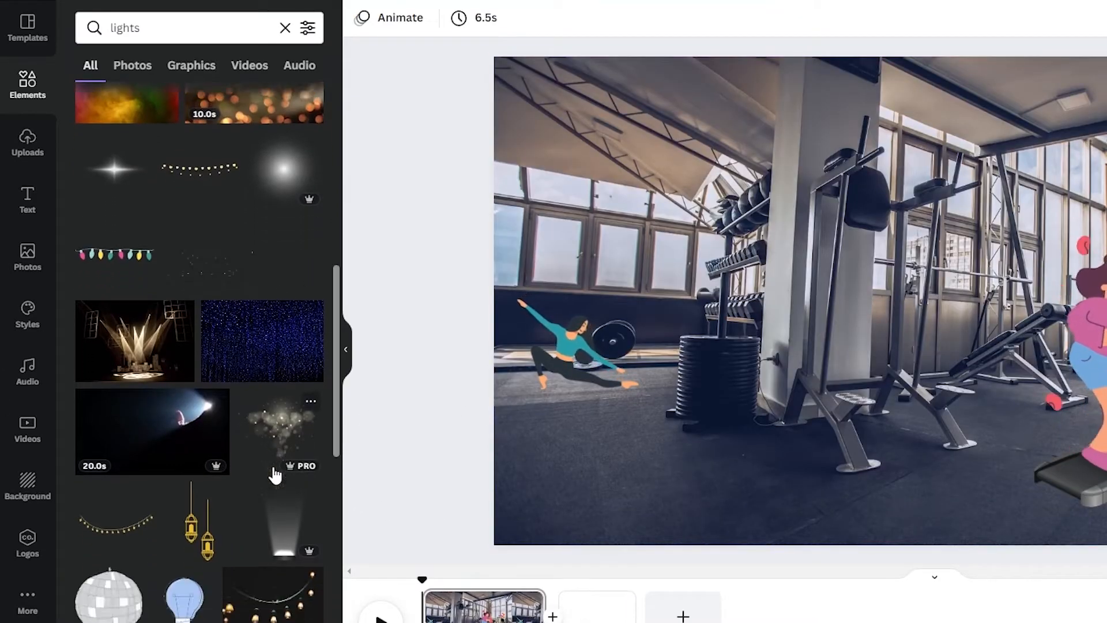
Step: Add the blue light bulb graphic to the gym scene, shrink it and hang it from the ceiling lamp above the treadmill
drag(183, 488, 672, 395)
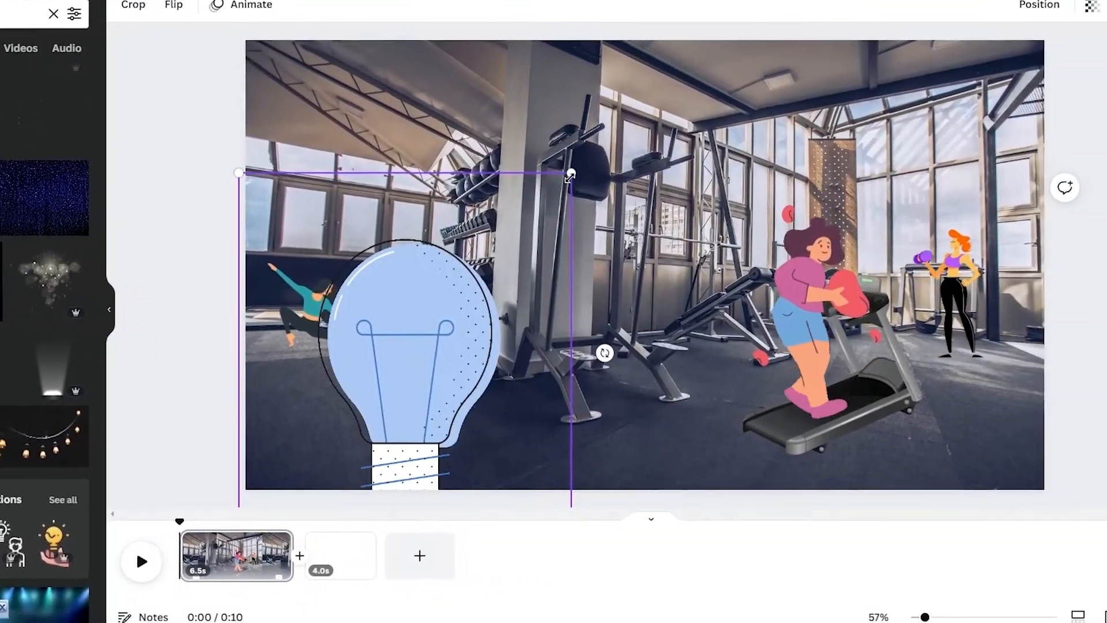
drag(664, 182, 424, 380)
drag(281, 372, 447, 274)
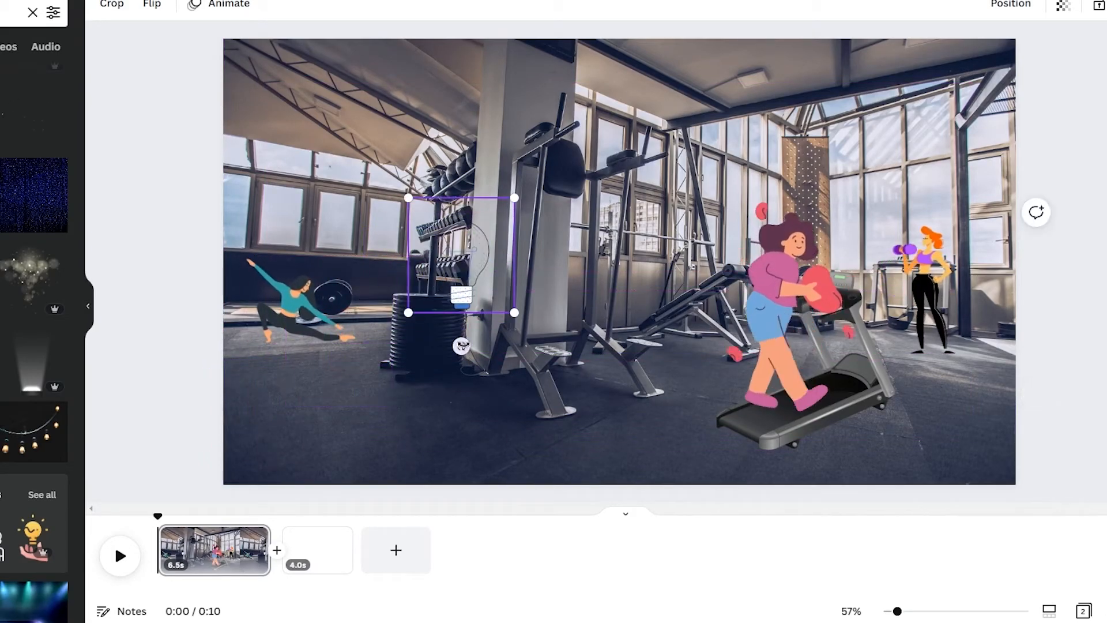
drag(493, 66, 460, 66)
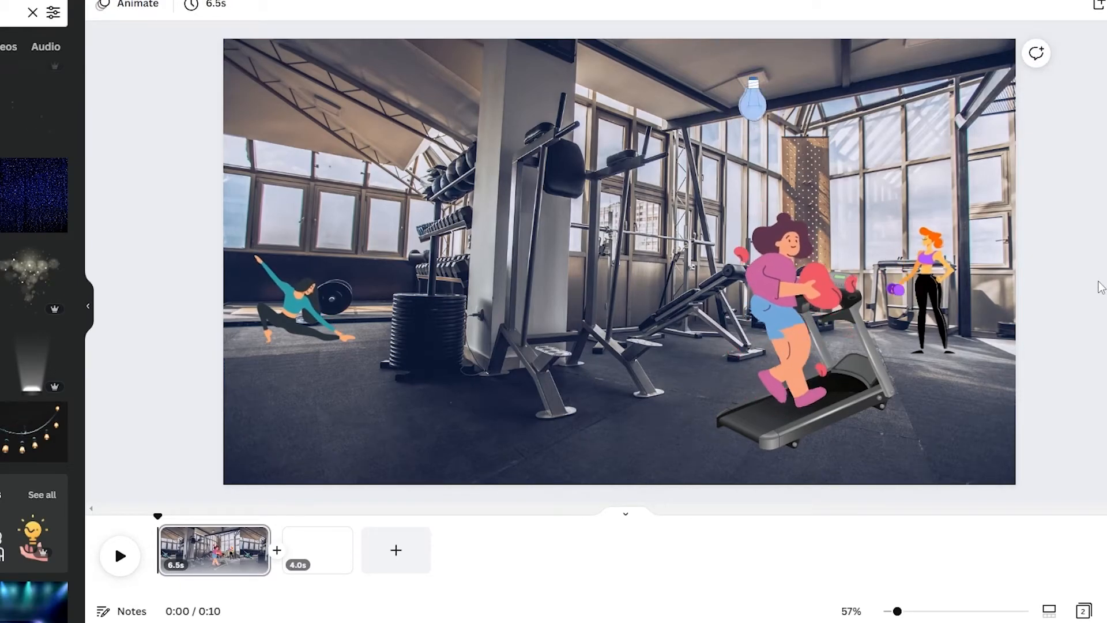
Step: Play the video until the blank second page, pause there, and cover that page with the blue string-lights photo
click(120, 557)
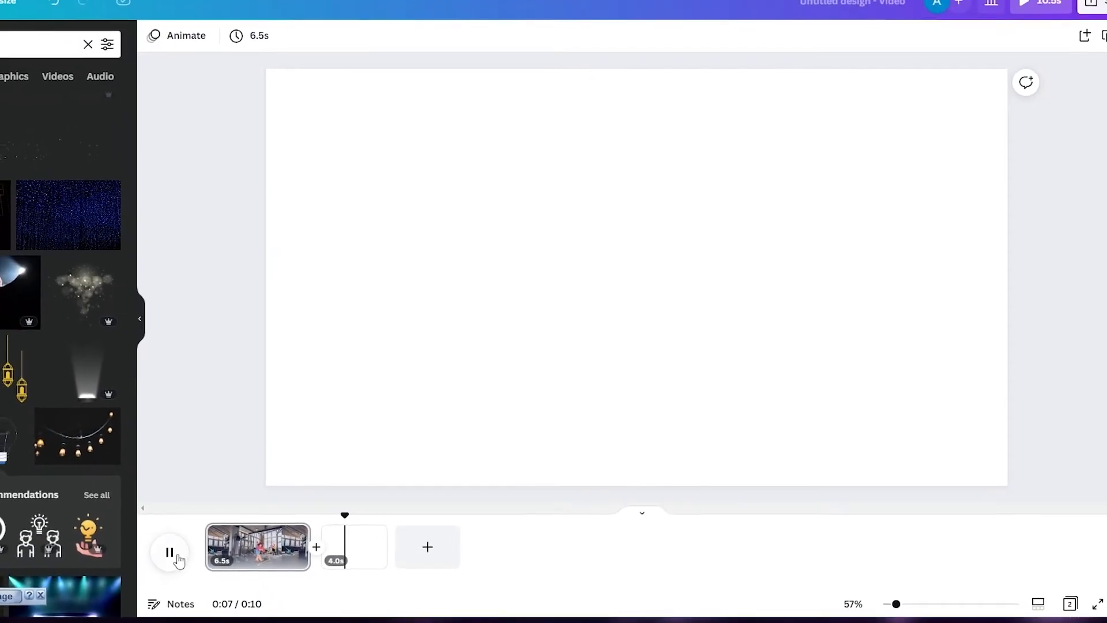
click(120, 555)
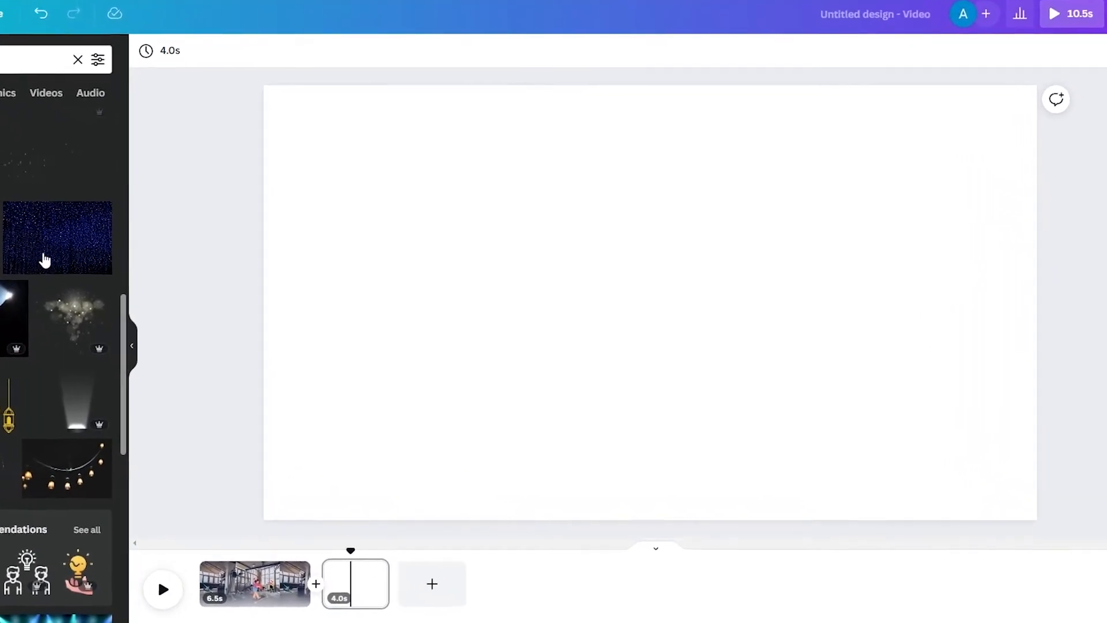
click(177, 271)
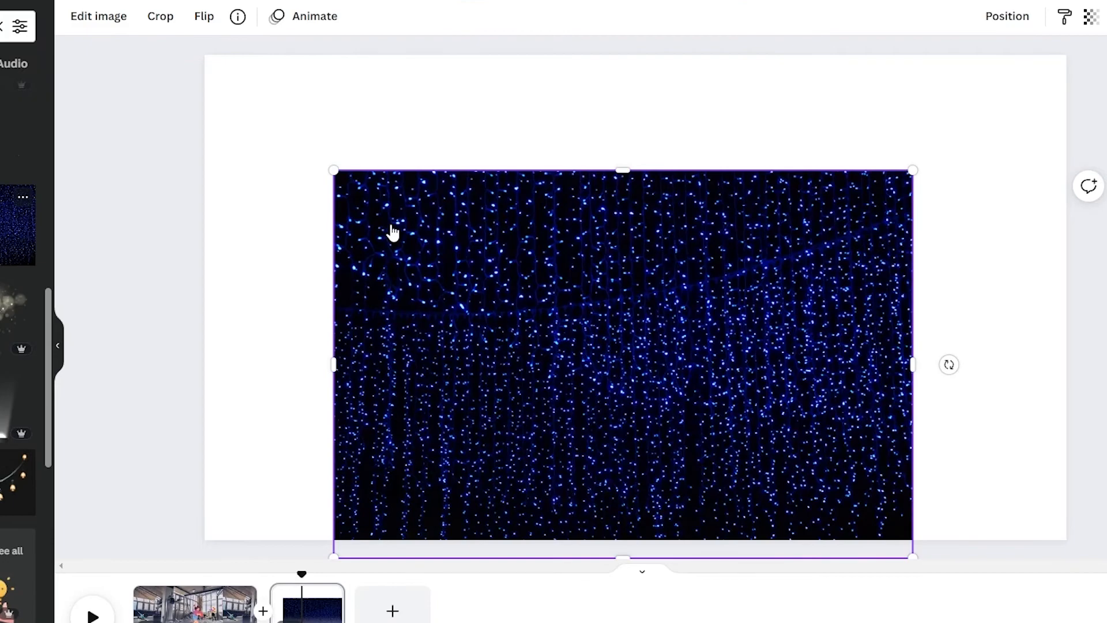
drag(333, 170, 86, 1)
drag(447, 340, 653, 408)
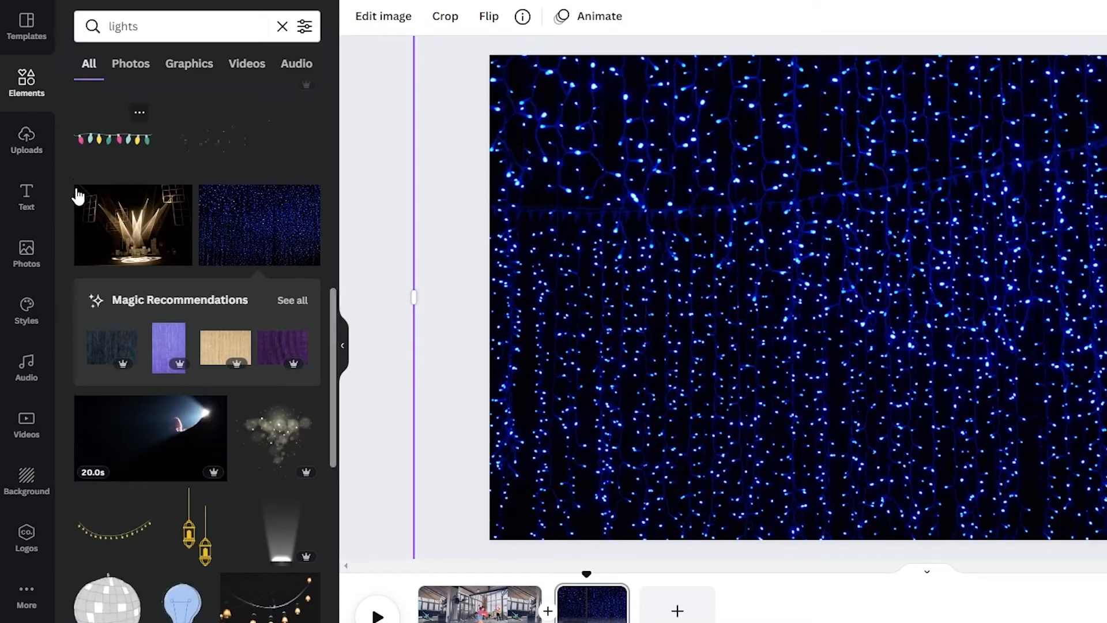
Step: Return to the general elements library and add the red Love speech bubble and the pink squiggle stickers to the second page
scroll(99, 370, down, 4)
click(26, 83)
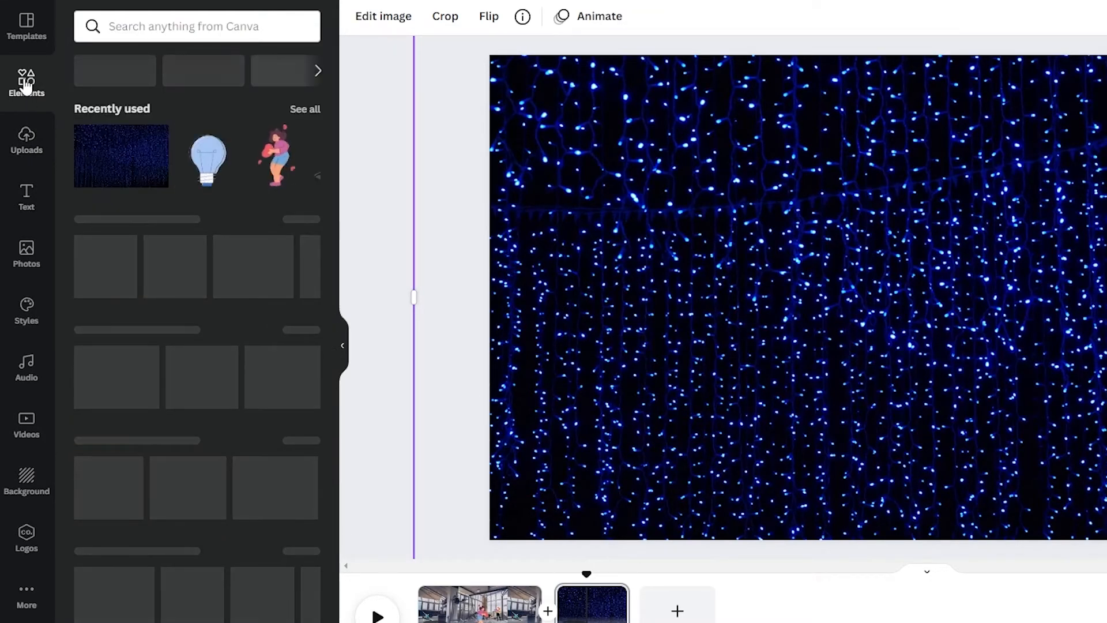
scroll(208, 349, down, 5)
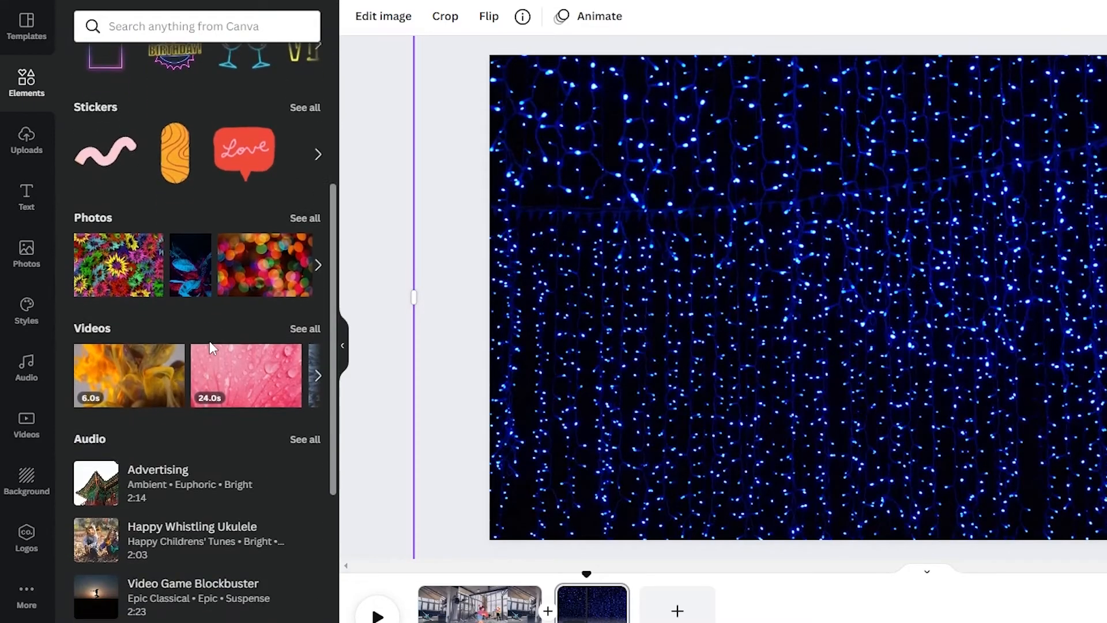
drag(245, 151, 715, 167)
mouse_move(115, 154)
mouse_down()
mouse_move(981, 346)
mouse_move(986, 190)
mouse_move(940, 182)
mouse_up()
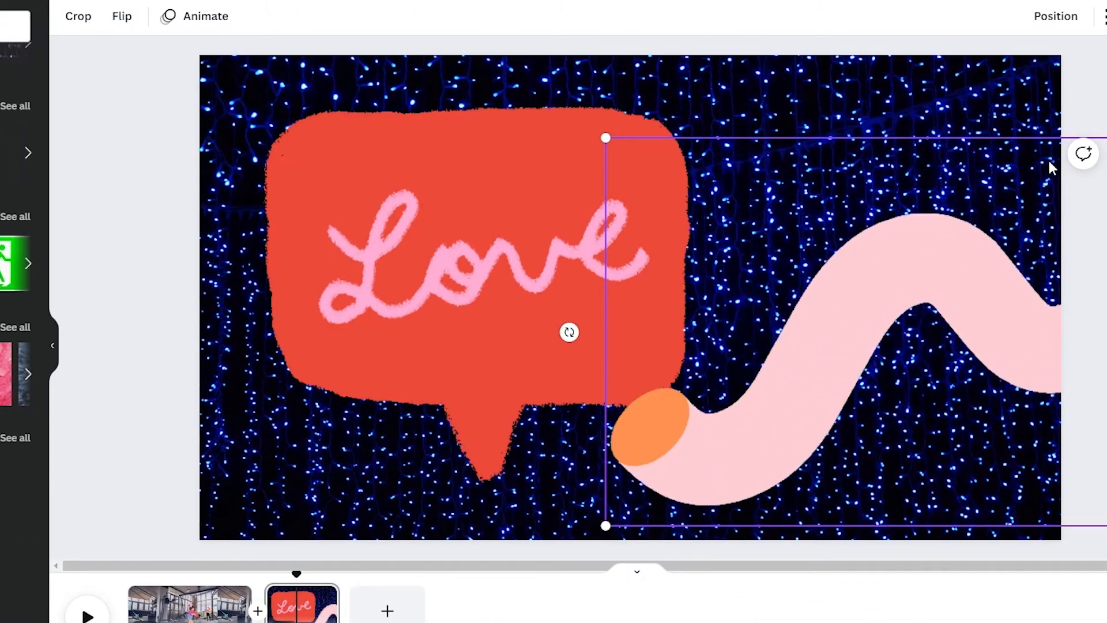
Step: Turn the pink squiggle upright, size it to about 860 × 546 and position it beside the Love speech bubble
mouse_move(605, 138)
mouse_down()
mouse_move(526, 91)
mouse_move(1038, 397)
mouse_move(940, 352)
mouse_up()
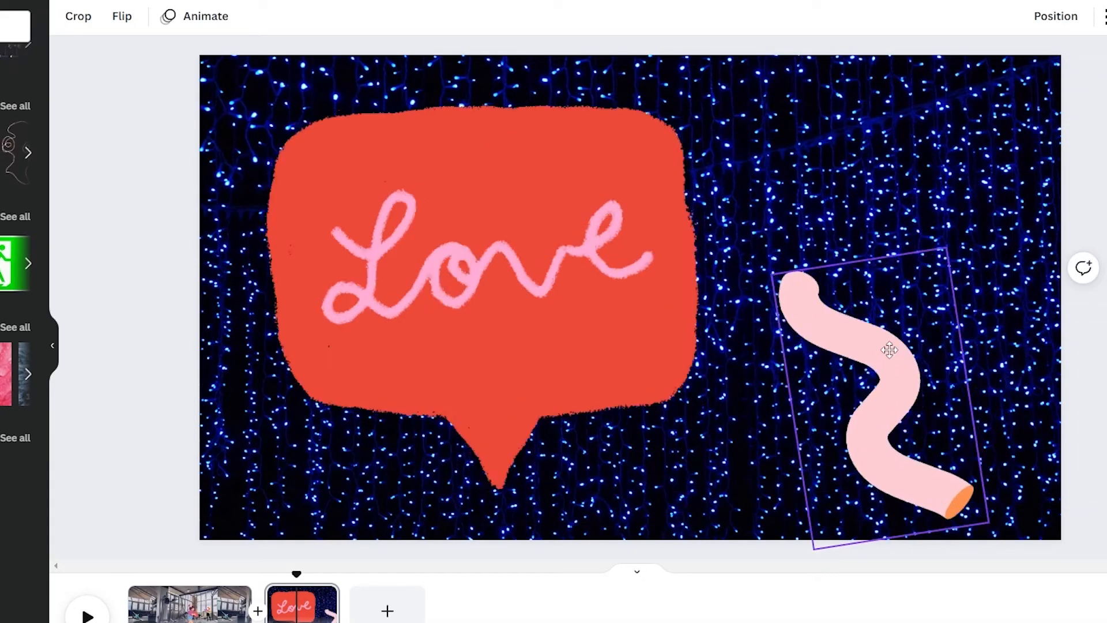
mouse_move(891, 353)
mouse_down()
mouse_move(871, 234)
mouse_move(848, 213)
mouse_up()
drag(949, 223, 947, 255)
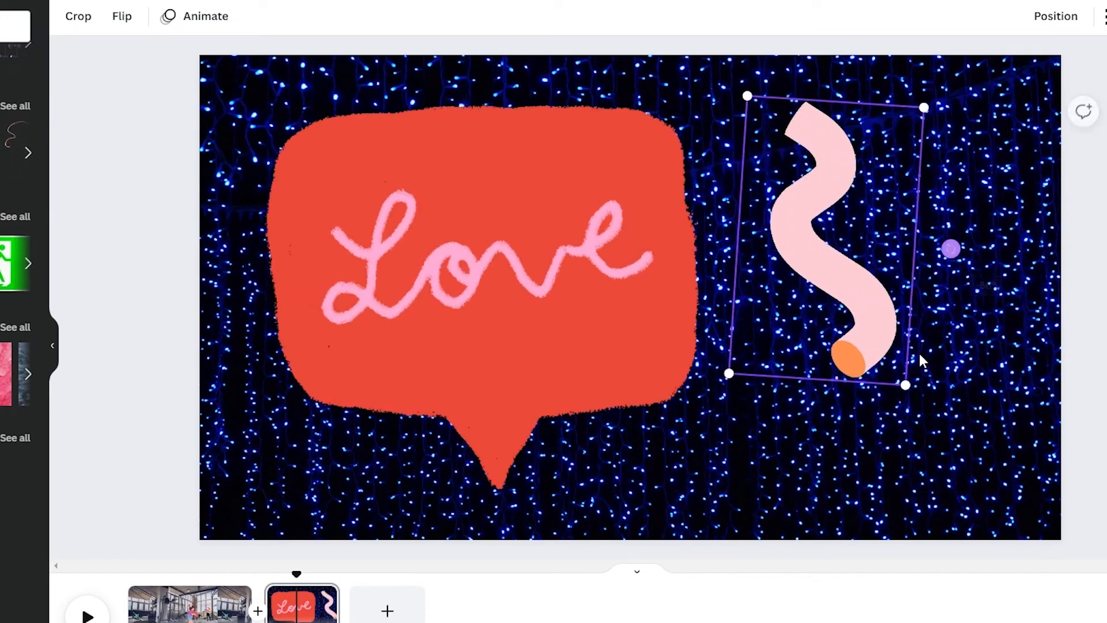
drag(905, 384, 965, 497)
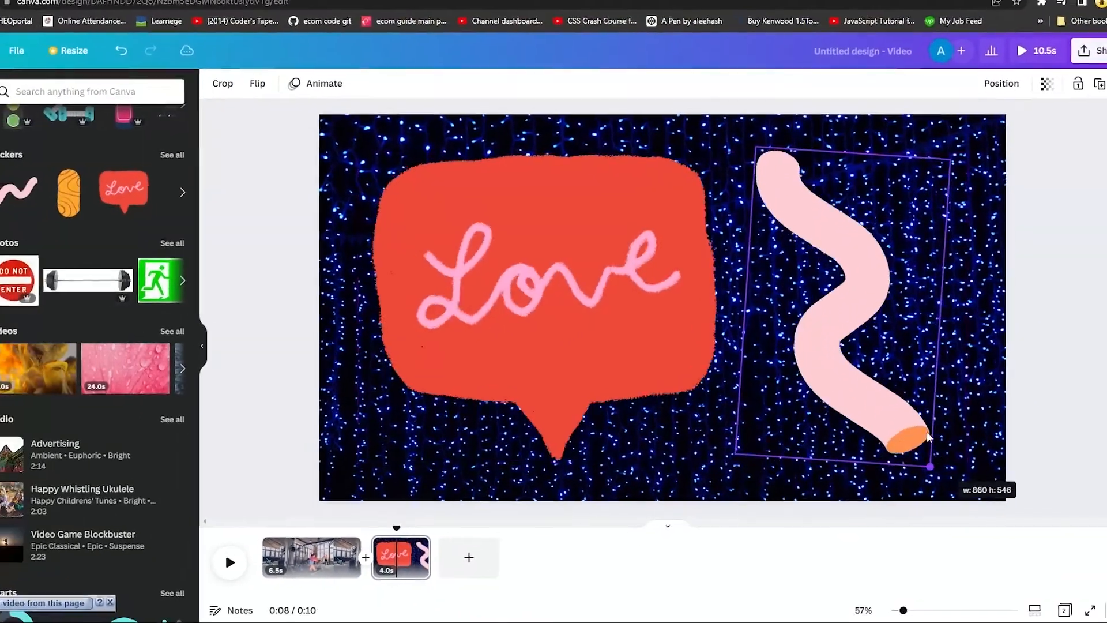
drag(927, 433, 928, 435)
mouse_move(857, 378)
mouse_down()
mouse_move(876, 391)
mouse_move(878, 381)
mouse_up()
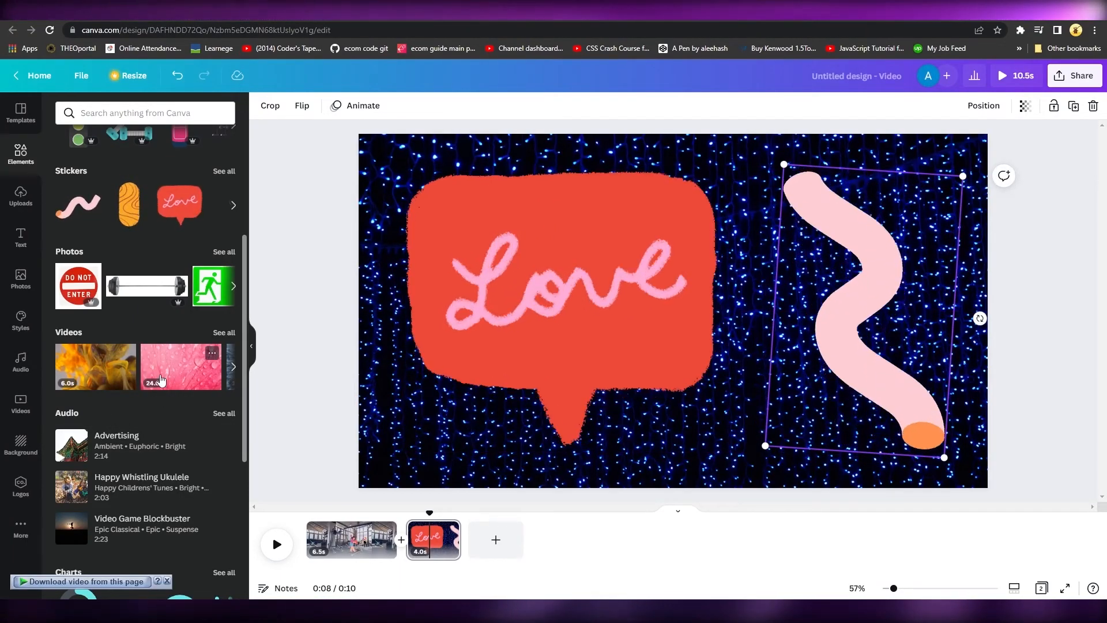
scroll(162, 383, up, 4)
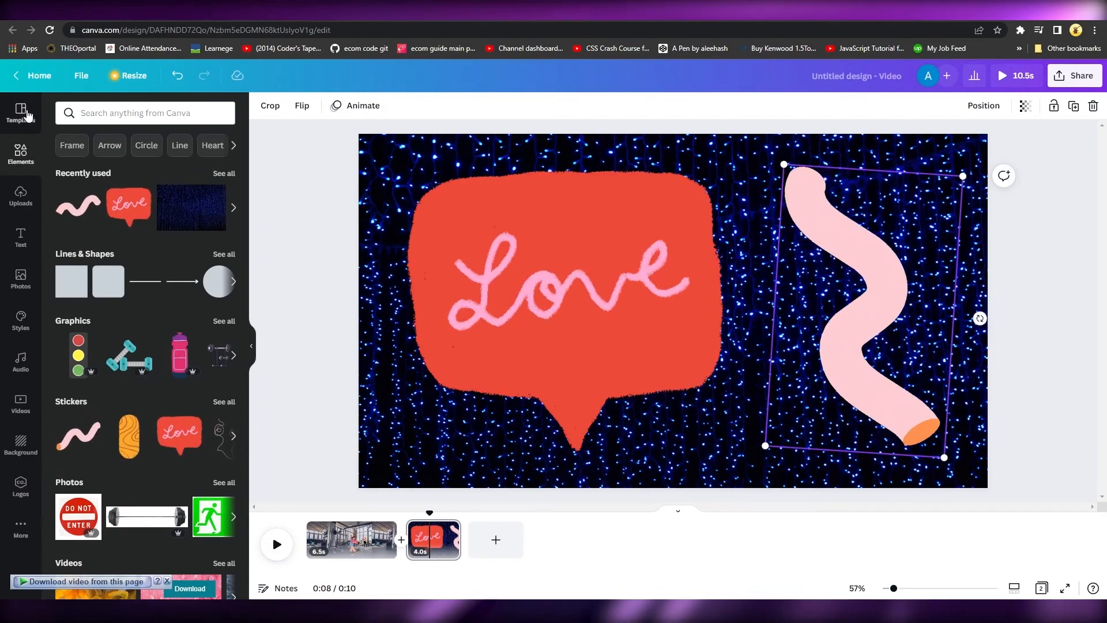